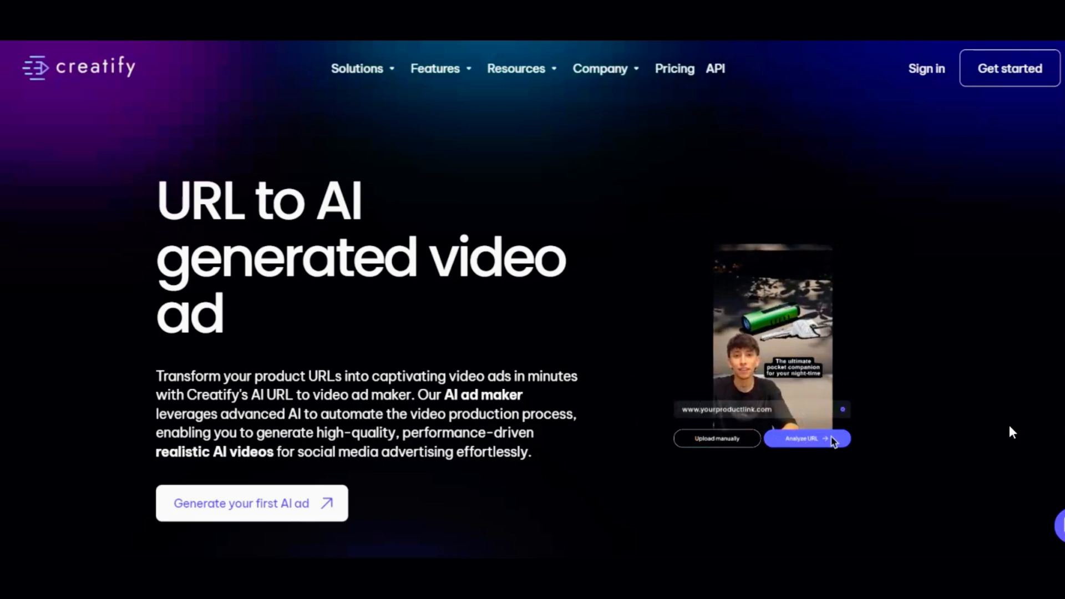
{"action": "scroll", "coordinate": [1010, 432], "scroll_direction": "down", "scroll_amount": 10}
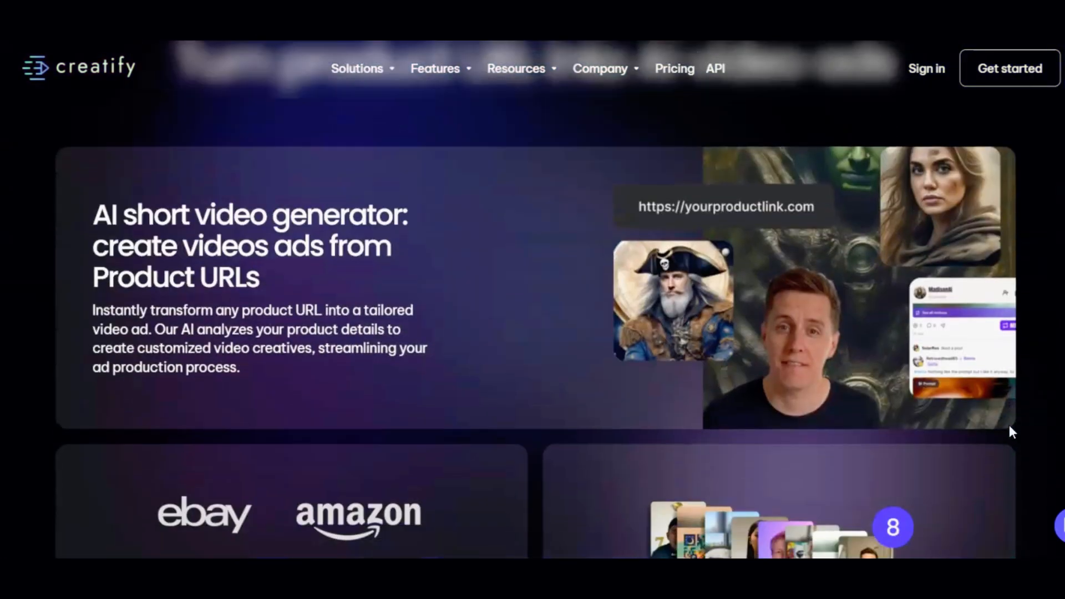
{"action": "scroll", "coordinate": [1010, 432], "scroll_direction": "up", "scroll_amount": 3}
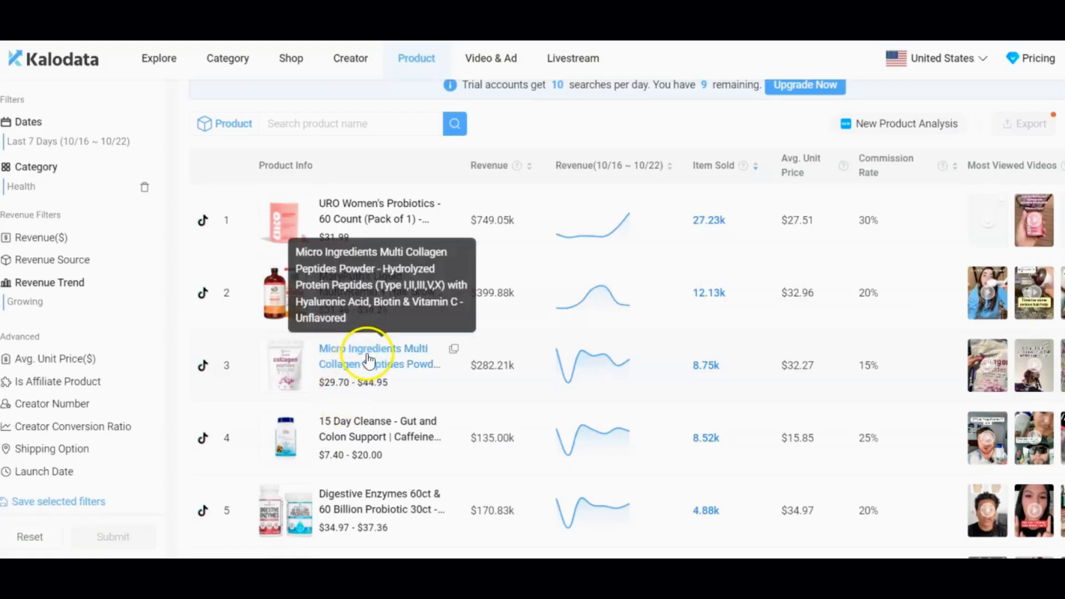
Open the Micro Ingredients Multi Collagen Peptides Powder product in Kalodata and copy the address of its TikTok product link.
{"action": "left_click", "coordinate": [368, 353]}
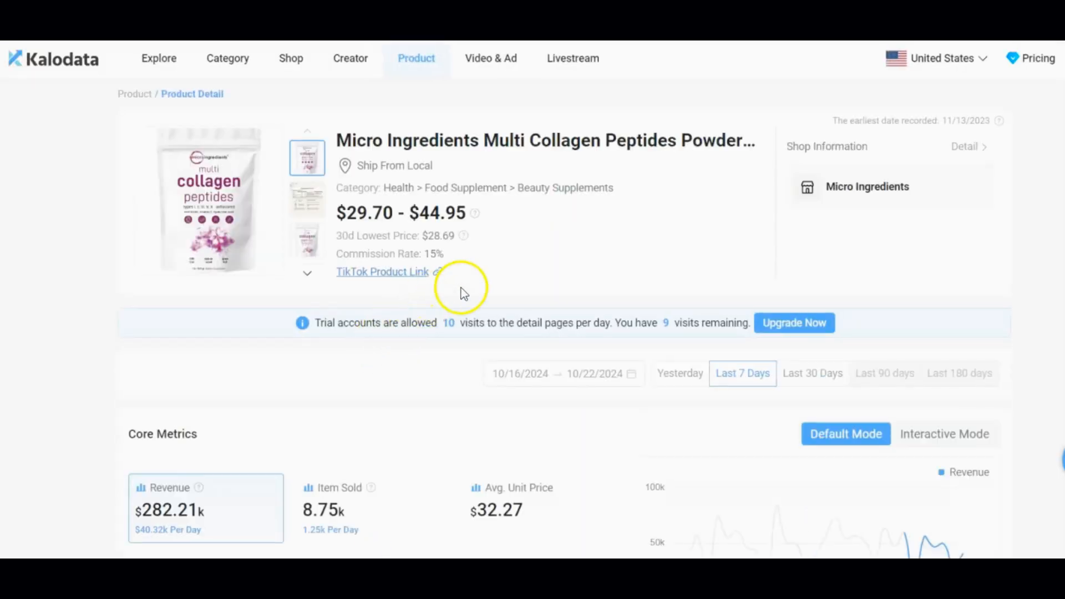
{"action": "right_click", "coordinate": [407, 276]}
{"action": "left_click", "coordinate": [407, 277]}
{"action": "right_click", "coordinate": [409, 276]}
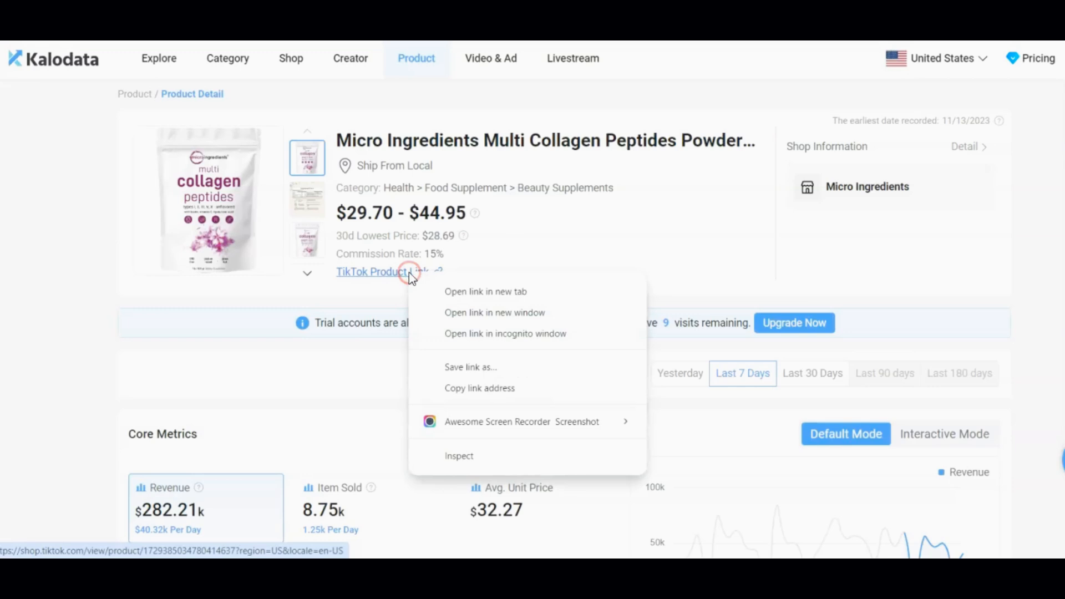
{"action": "left_click", "coordinate": [464, 390]}
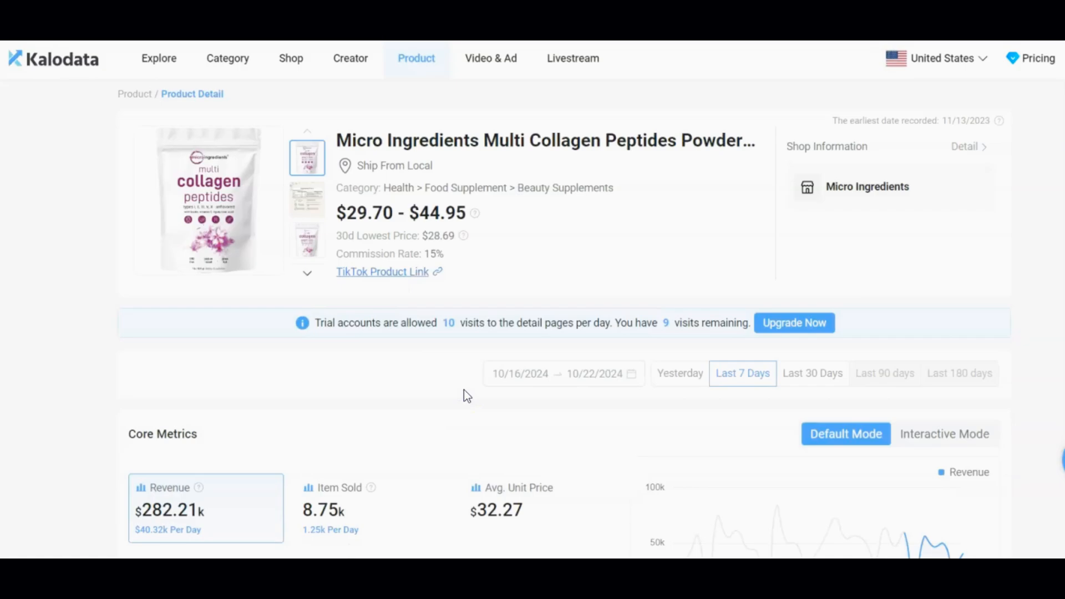
{"action": "left_click", "coordinate": [479, 354]}
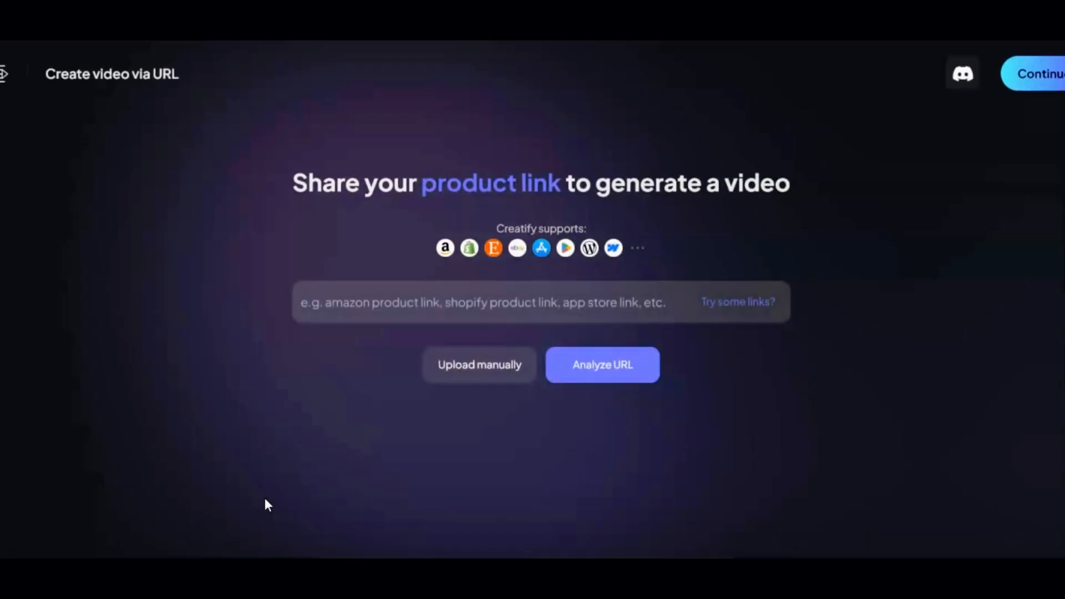
Switch to Creatify, paste the copied TikTok product link as the video source, and have the URL analyzed.
{"action": "left_click", "coordinate": [388, 298]}
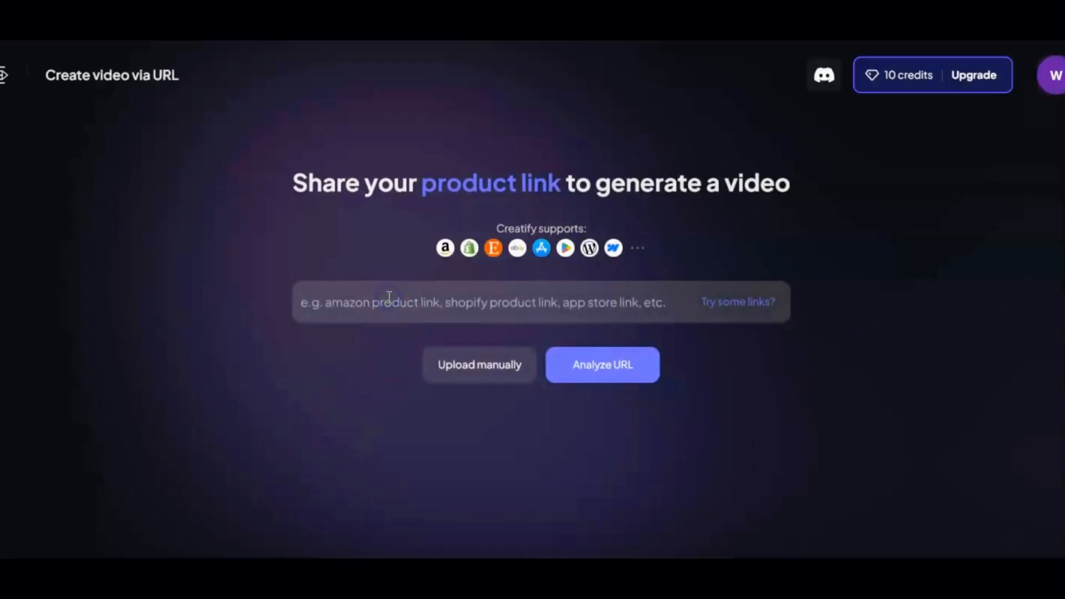
{"action": "key", "text": "ctrl+v"}
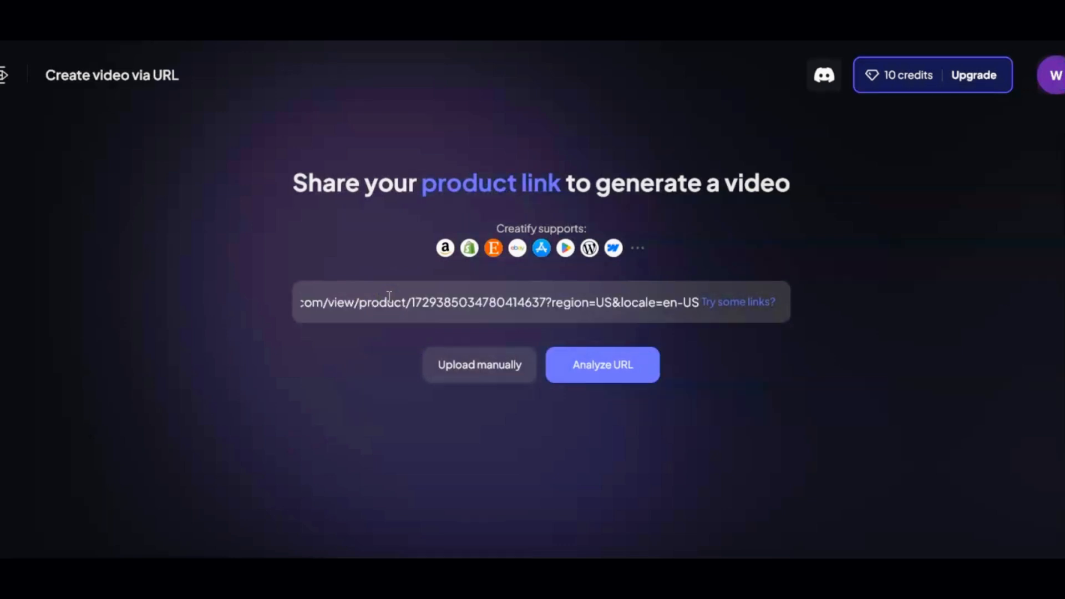
{"action": "left_click", "coordinate": [608, 367]}
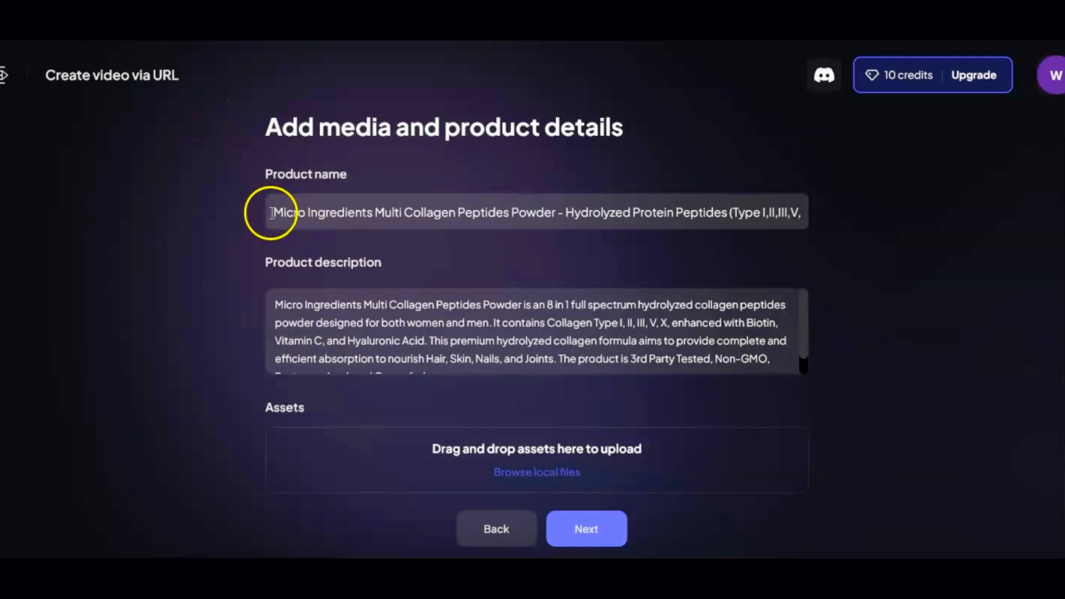
Review the imported product name, description and image assets, and accept them to continue to the video settings.
{"action": "left_click_drag", "start_coordinate": [271, 213], "coordinate": [577, 255]}
{"action": "left_click_drag", "start_coordinate": [808, 236], "coordinate": [846, 239]}
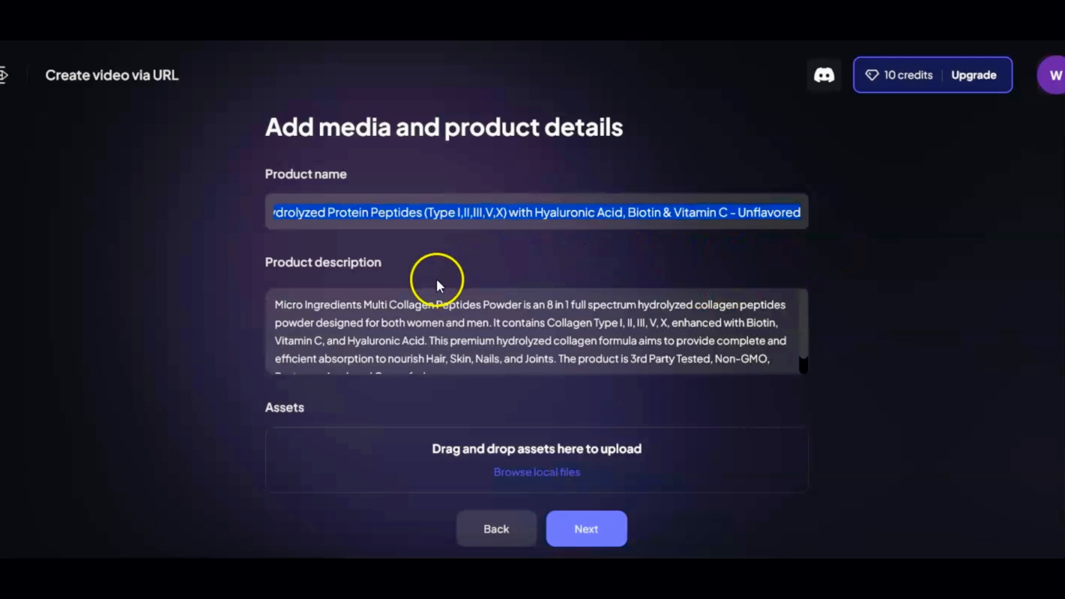
{"action": "left_click_drag", "start_coordinate": [272, 302], "coordinate": [428, 382]}
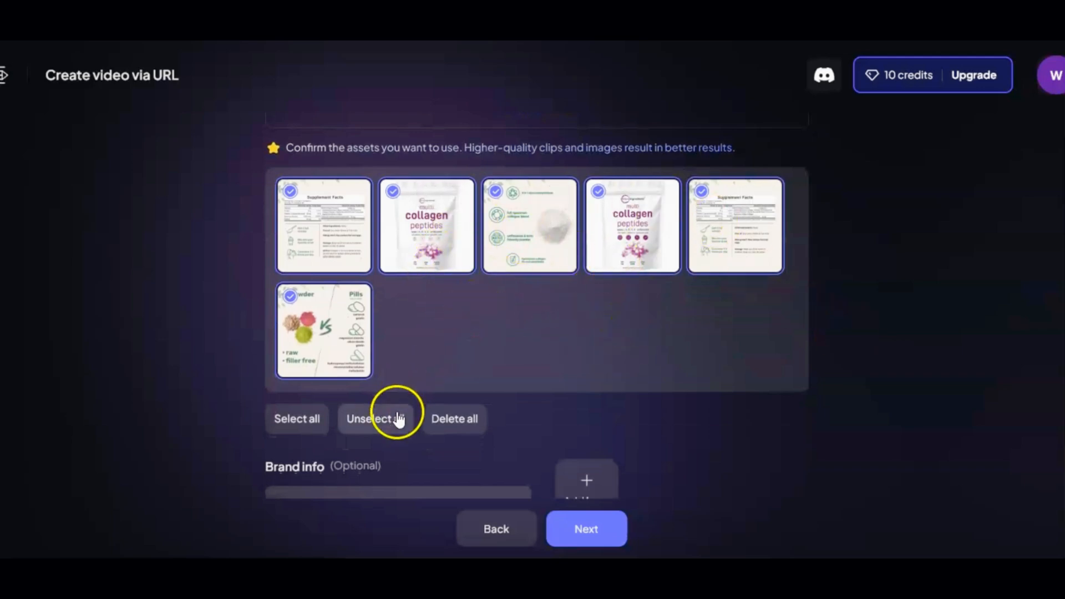
{"action": "scroll", "coordinate": [474, 463], "scroll_direction": "down", "scroll_amount": 3}
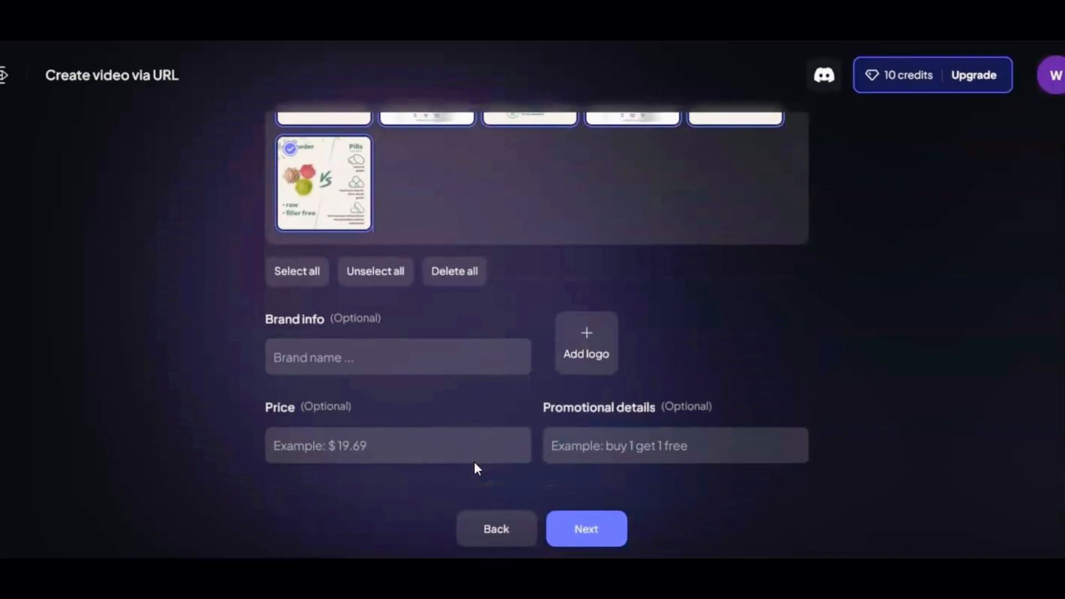
{"action": "left_click", "coordinate": [602, 534]}
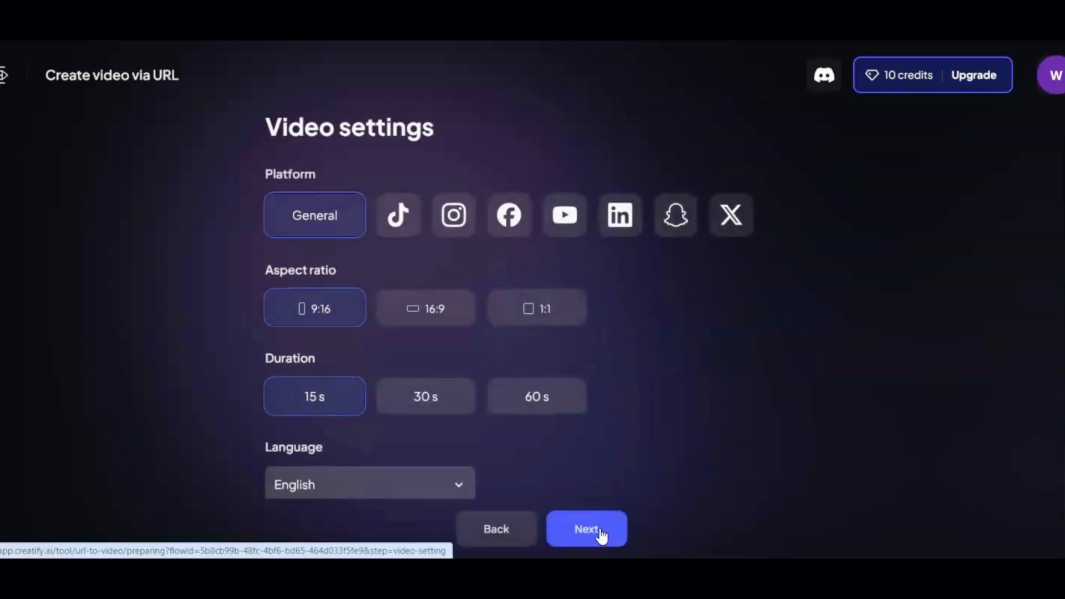
Set the video platform to TikTok, leave the target audience blank, and continue to the script selection.
{"action": "left_click", "coordinate": [401, 228]}
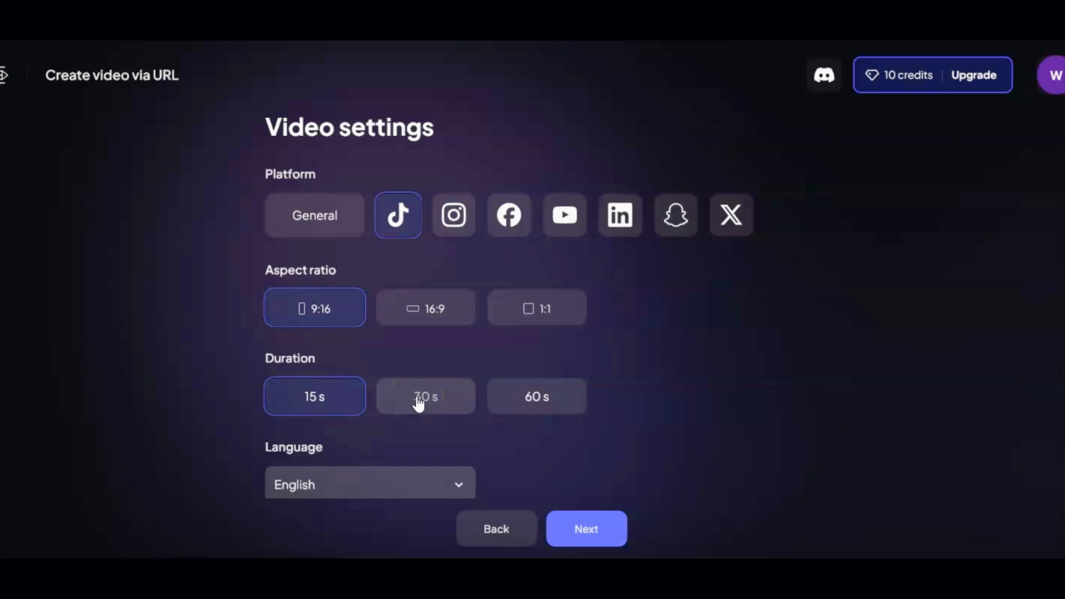
{"action": "scroll", "coordinate": [417, 401], "scroll_direction": "down", "scroll_amount": 3}
{"action": "scroll", "coordinate": [417, 397], "scroll_direction": "down", "scroll_amount": 1}
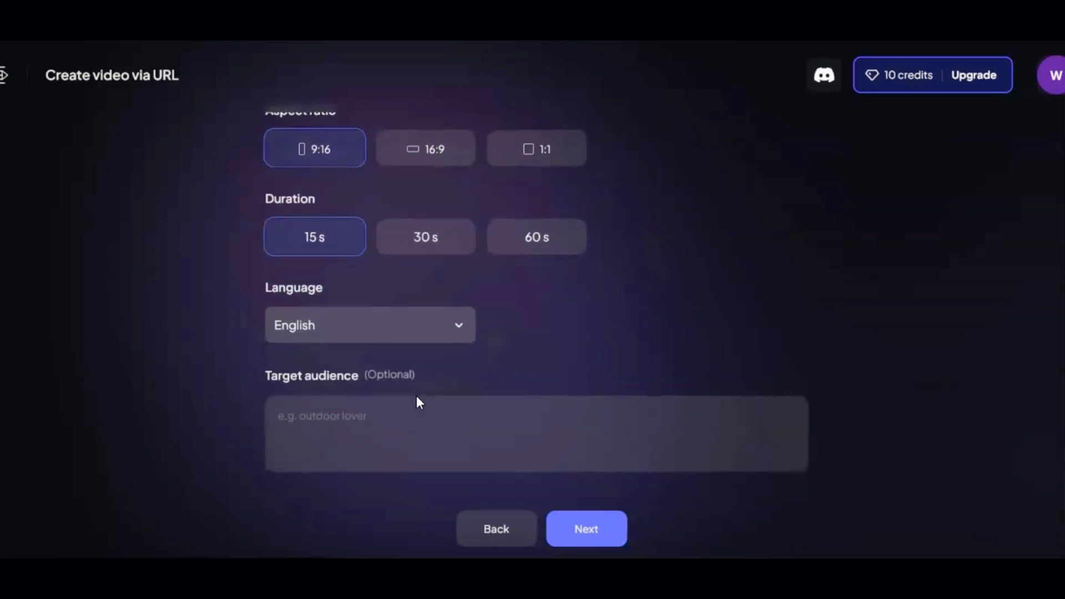
{"action": "left_click", "coordinate": [390, 421]}
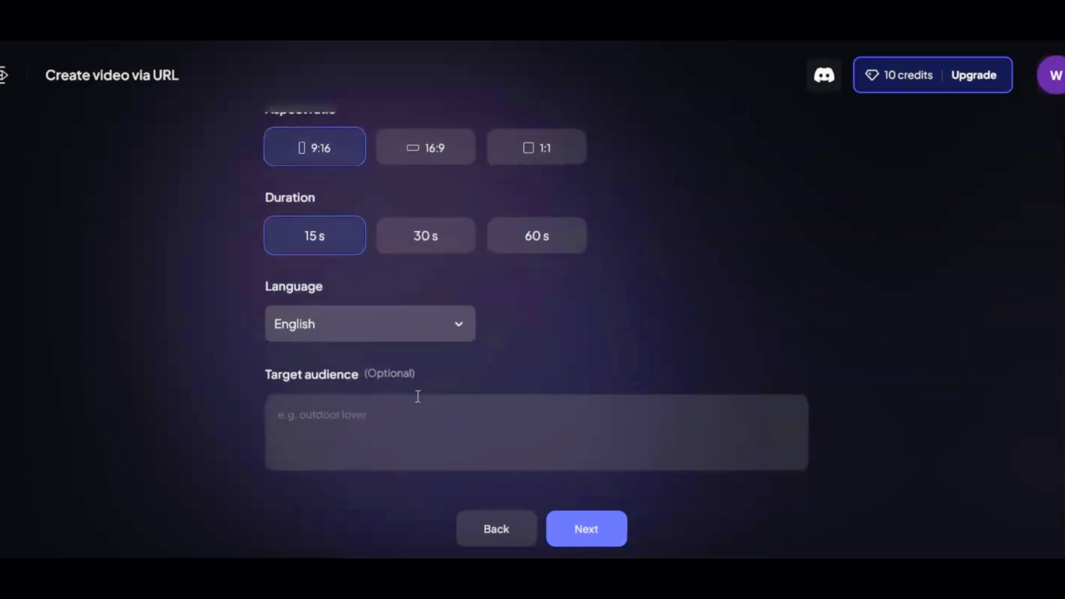
{"action": "left_click", "coordinate": [390, 421]}
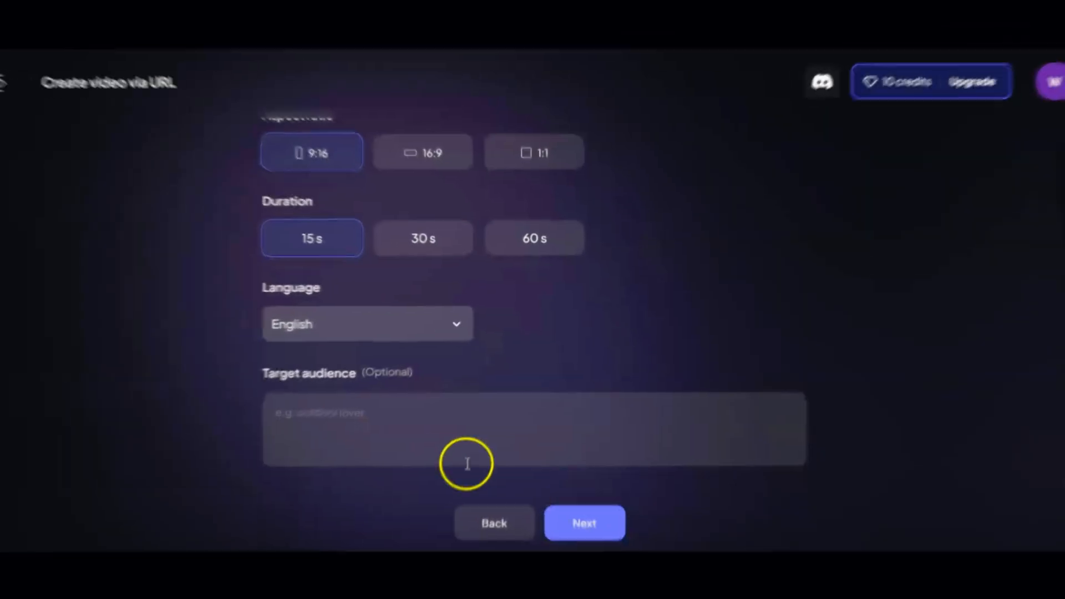
{"action": "left_click", "coordinate": [594, 531]}
{"action": "left_click", "coordinate": [729, 392]}
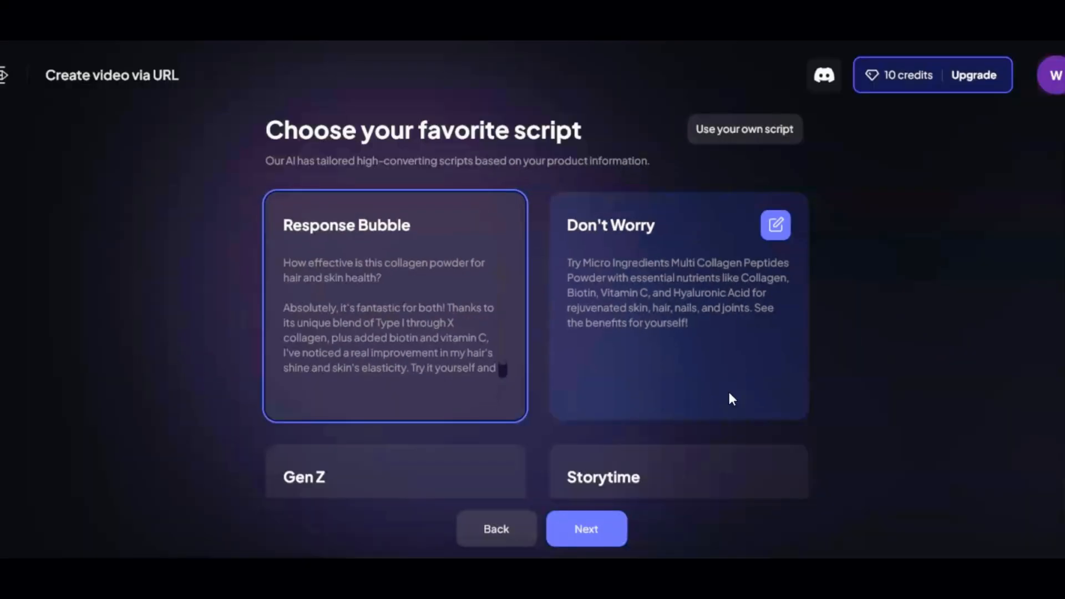
Generate more AI scripts for the collagen product and look through the suggested ones.
{"action": "scroll", "coordinate": [728, 390], "scroll_direction": "down", "scroll_amount": 5}
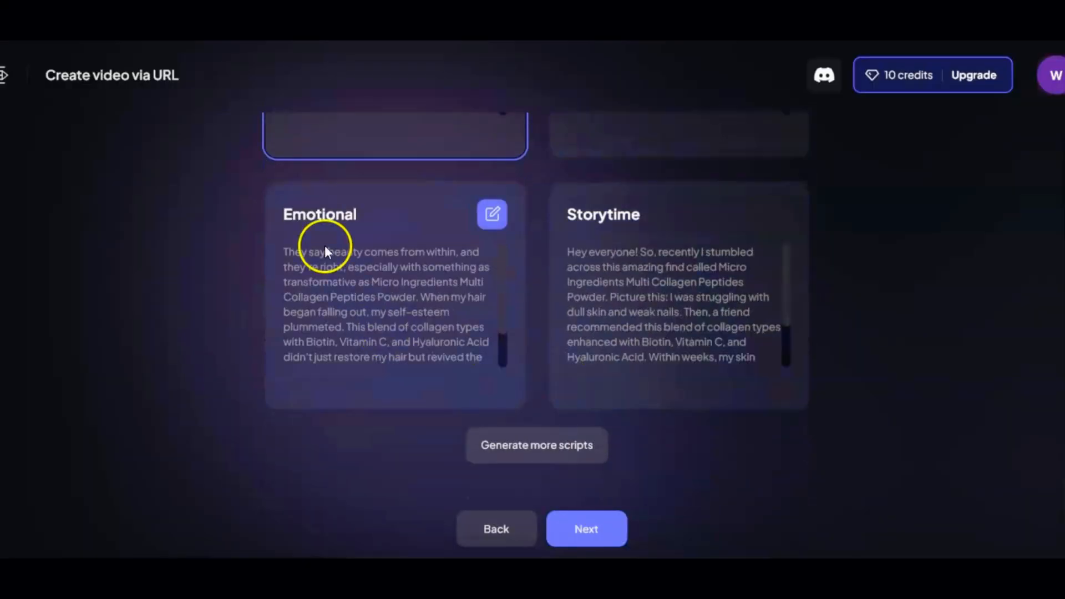
{"action": "left_click", "coordinate": [457, 416]}
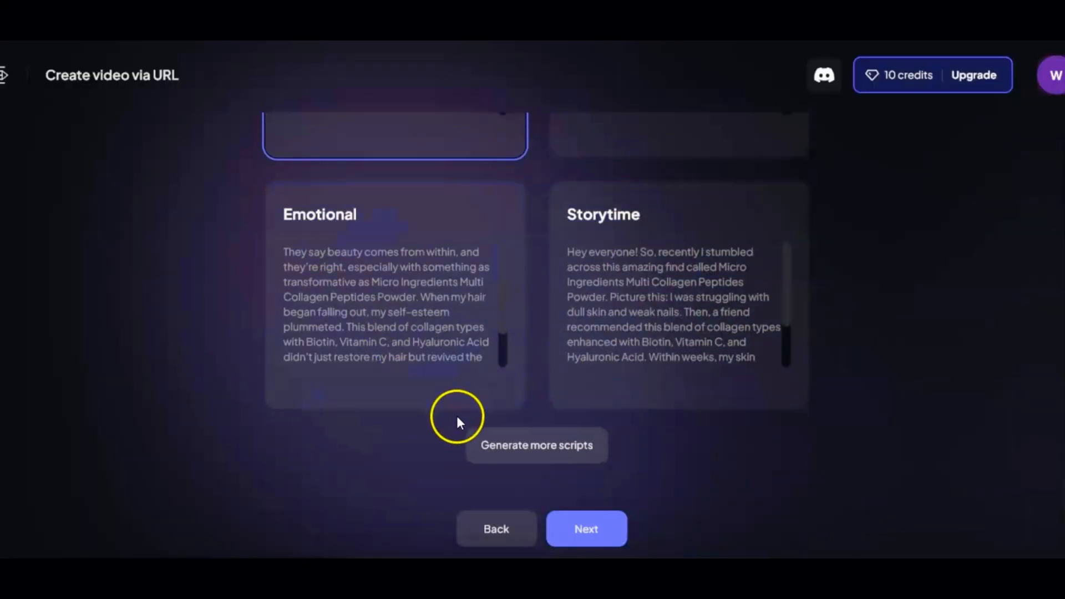
{"action": "left_click", "coordinate": [516, 443]}
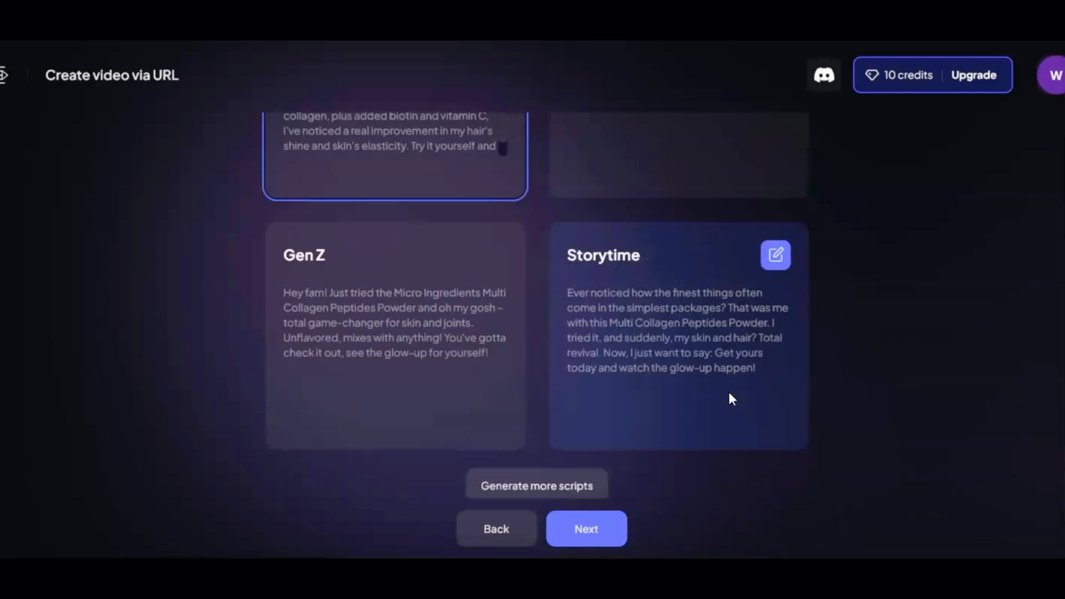
{"action": "scroll", "coordinate": [728, 390], "scroll_direction": "up", "scroll_amount": 4}
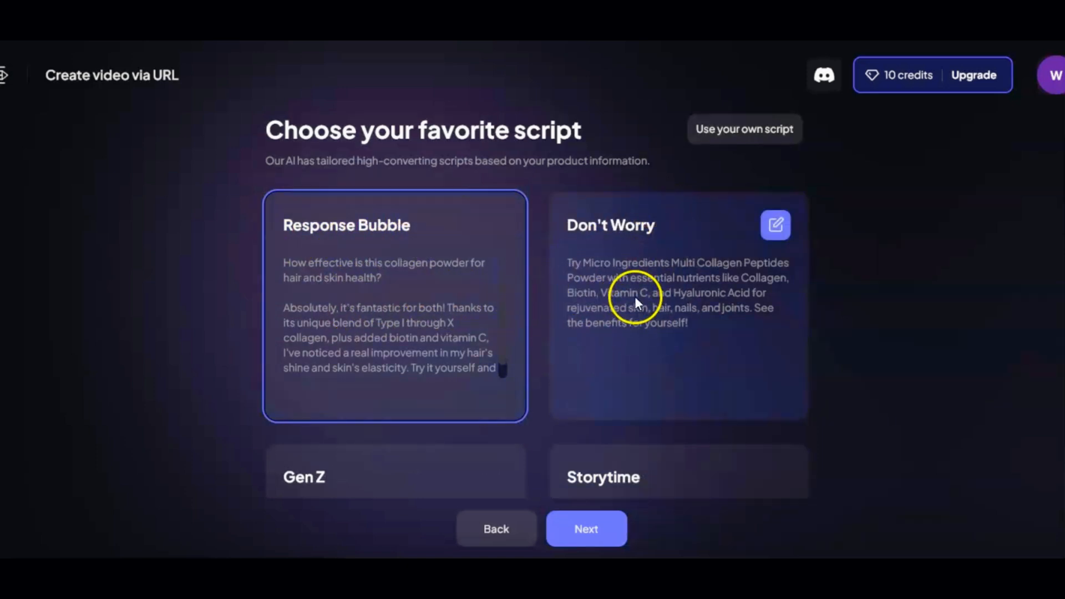
{"action": "scroll", "coordinate": [635, 300], "scroll_direction": "down", "scroll_amount": 3}
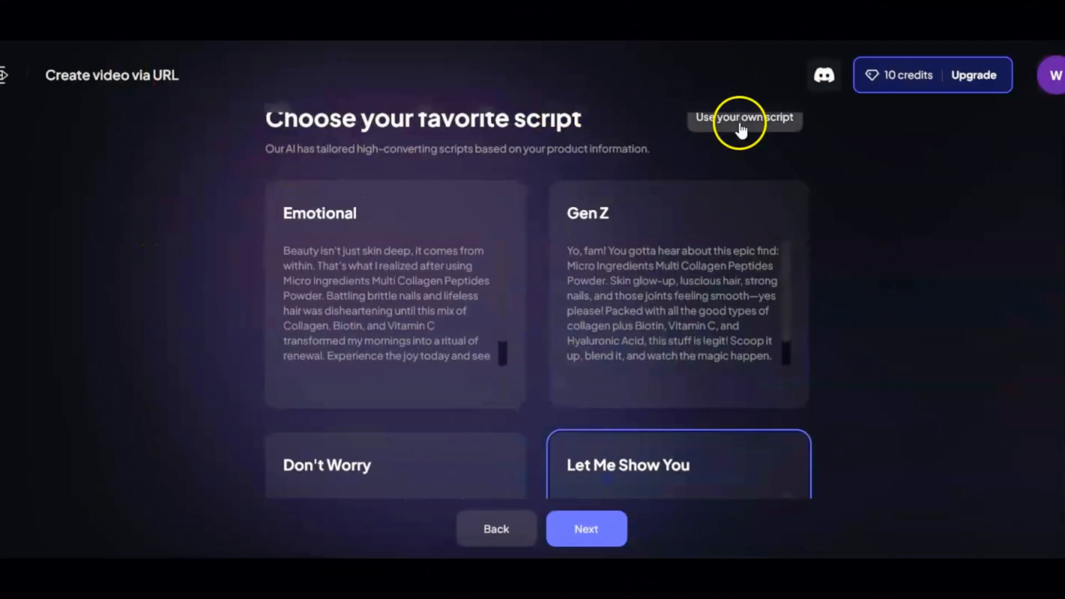
Examine the option for entering your own script and its input instructions, and return to the AI-written scripts.
{"action": "left_click", "coordinate": [756, 131]}
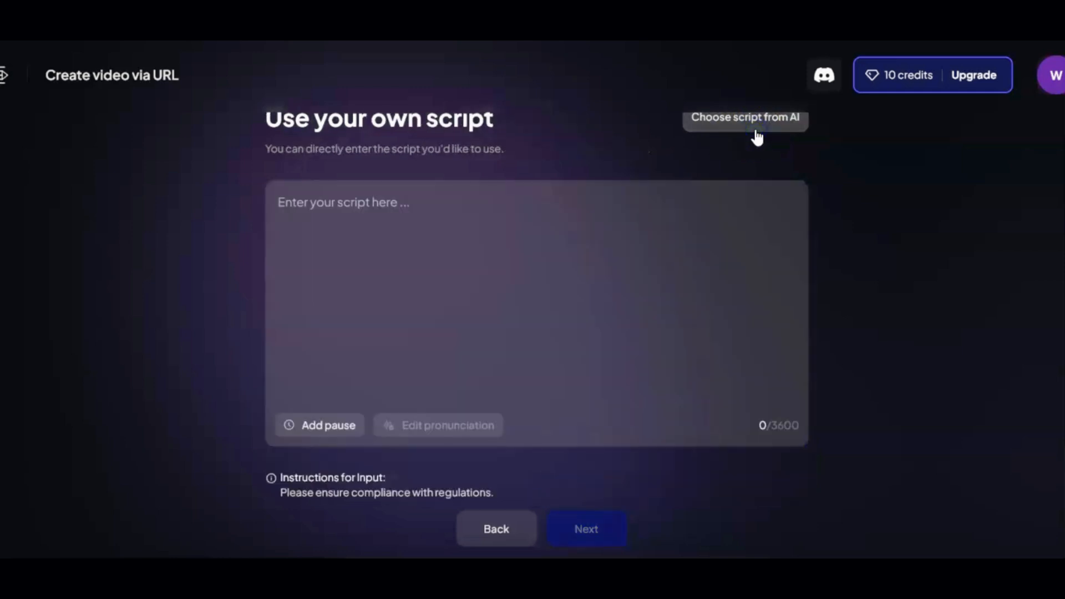
{"action": "scroll", "coordinate": [635, 326], "scroll_direction": "down", "scroll_amount": 2}
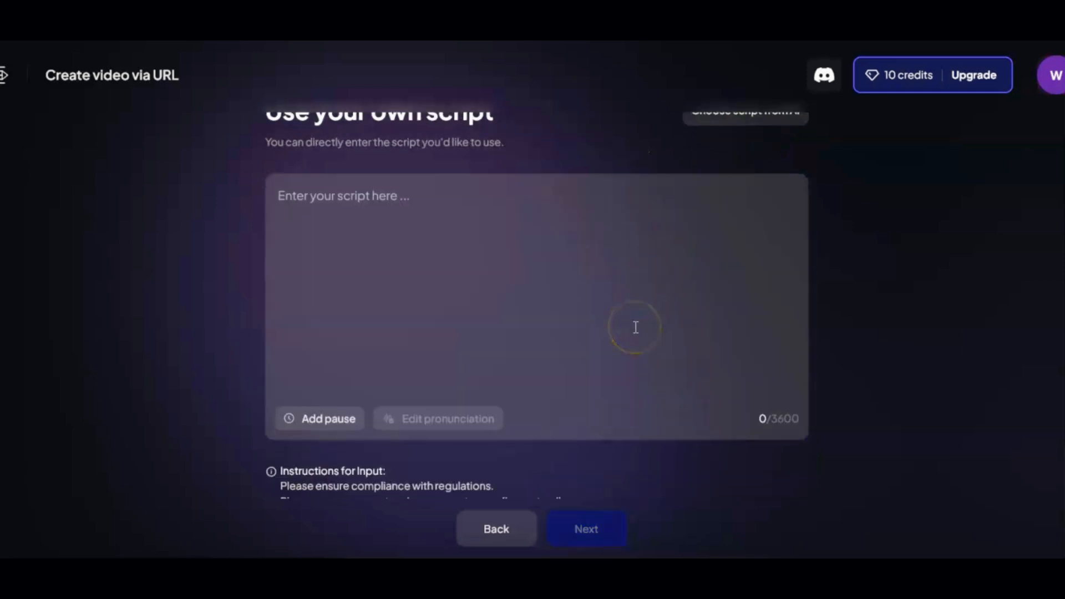
{"action": "scroll", "coordinate": [636, 327], "scroll_direction": "up", "scroll_amount": 2}
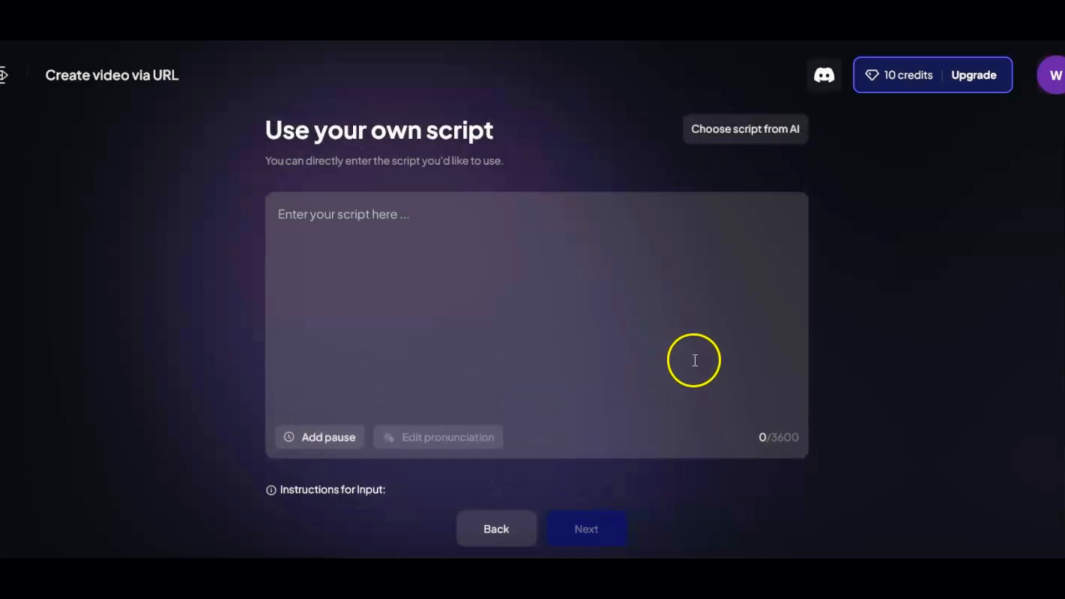
{"action": "scroll", "coordinate": [799, 399], "scroll_direction": "down", "scroll_amount": 2}
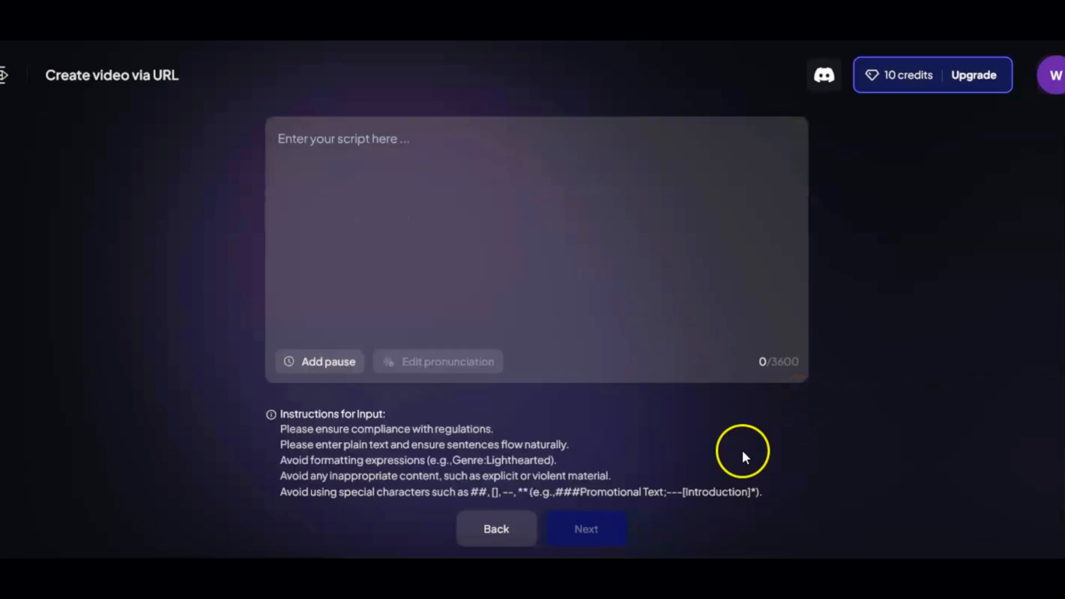
{"action": "left_click", "coordinate": [503, 536]}
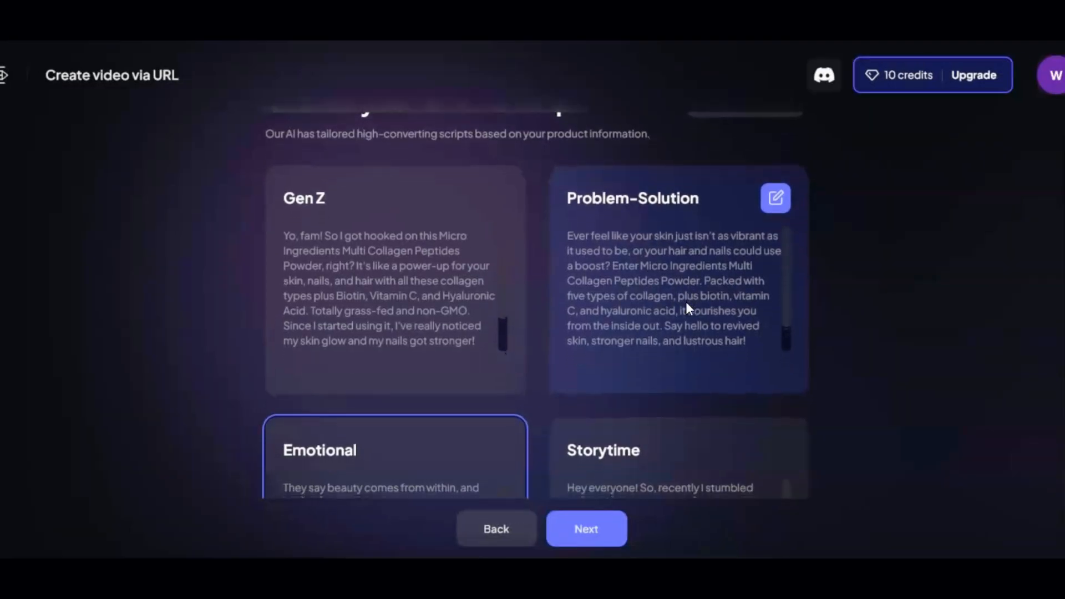
Continue with the Emotional script and choose the Desirae avatar from the library for the video.
{"action": "scroll", "coordinate": [686, 302], "scroll_direction": "down", "scroll_amount": 2}
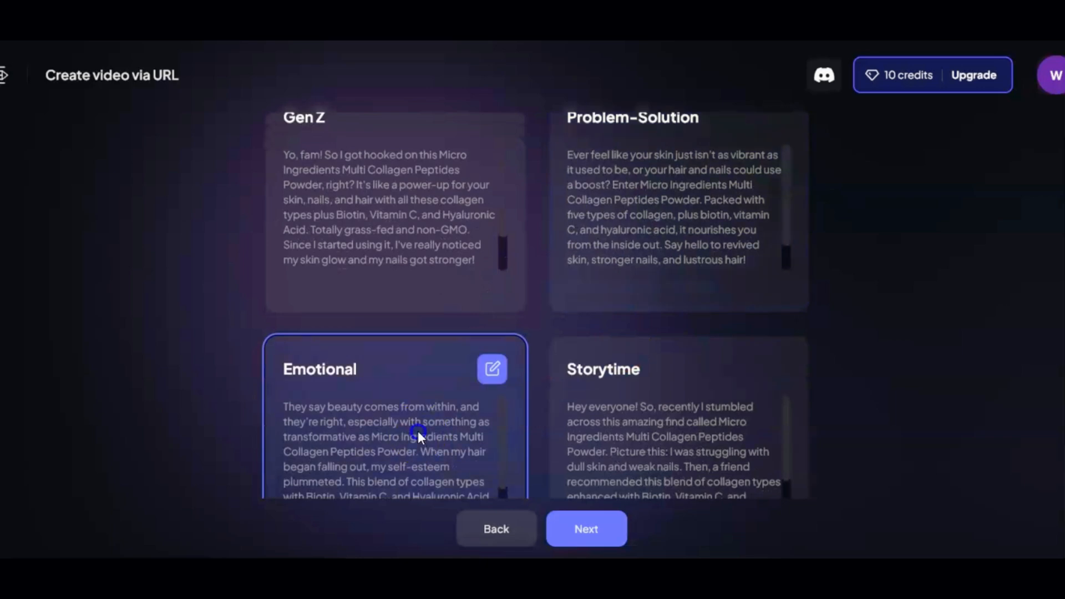
{"action": "left_click", "coordinate": [582, 516]}
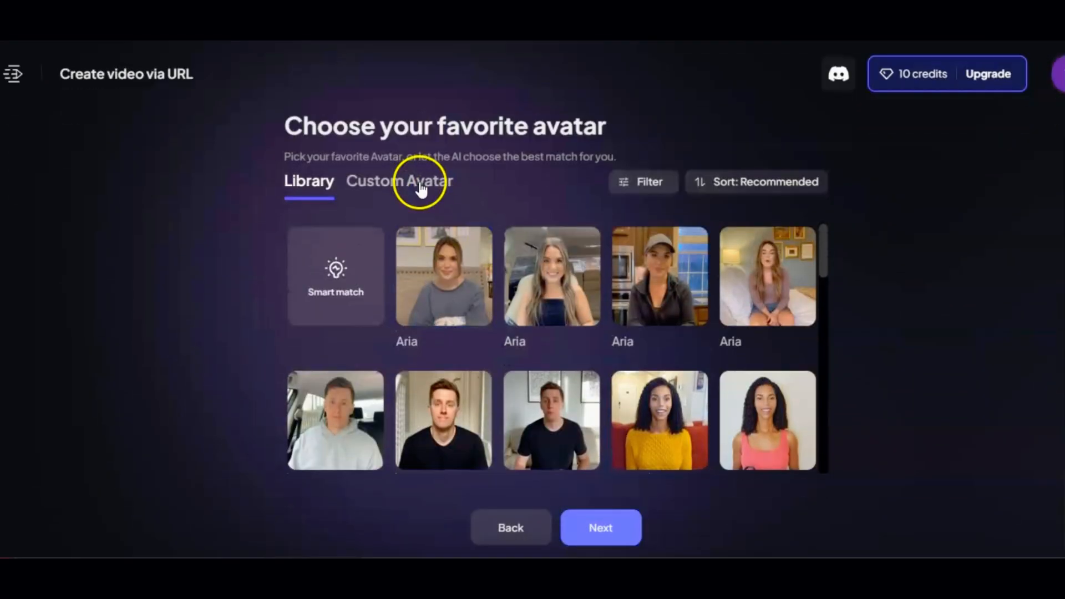
{"action": "left_click", "coordinate": [420, 187]}
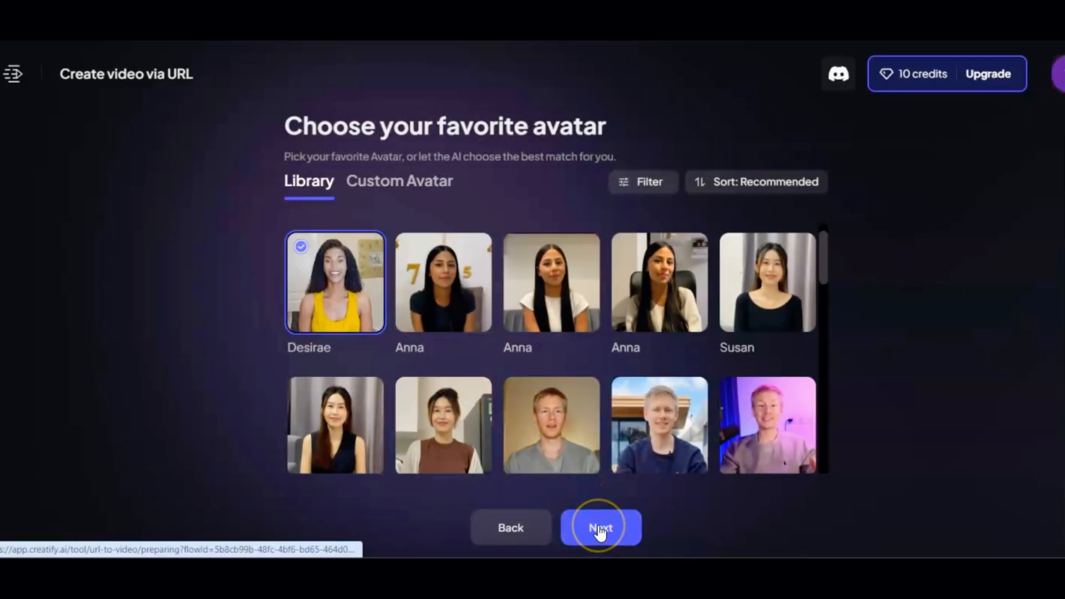
{"action": "left_click", "coordinate": [599, 529]}
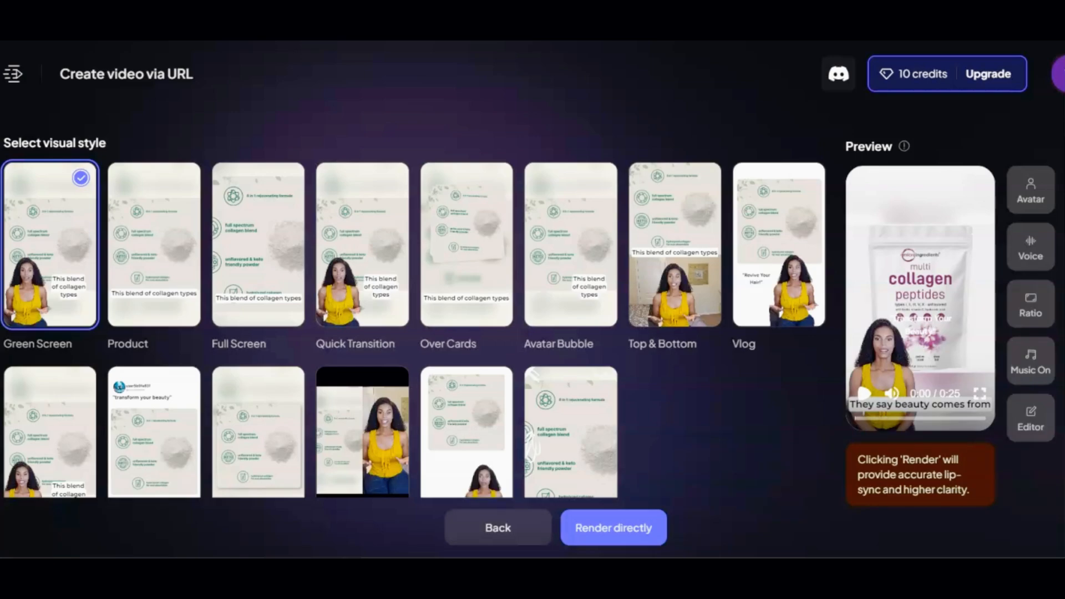
Look through the visual styles and the male and female voices and accent options for the video.
{"action": "scroll", "coordinate": [413, 328], "scroll_direction": "down", "scroll_amount": 3}
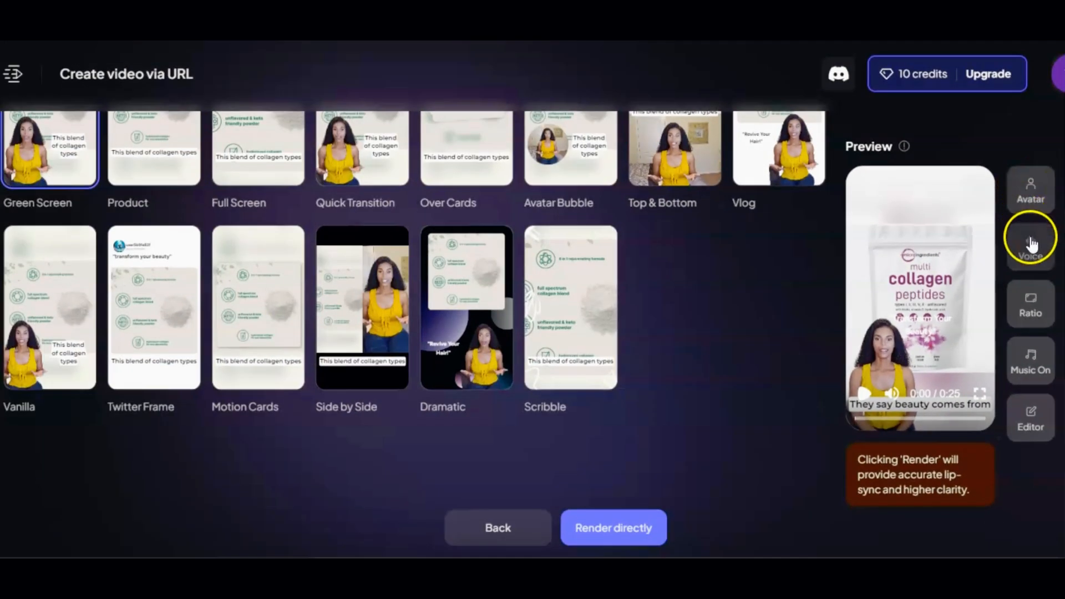
{"action": "left_click", "coordinate": [1033, 247]}
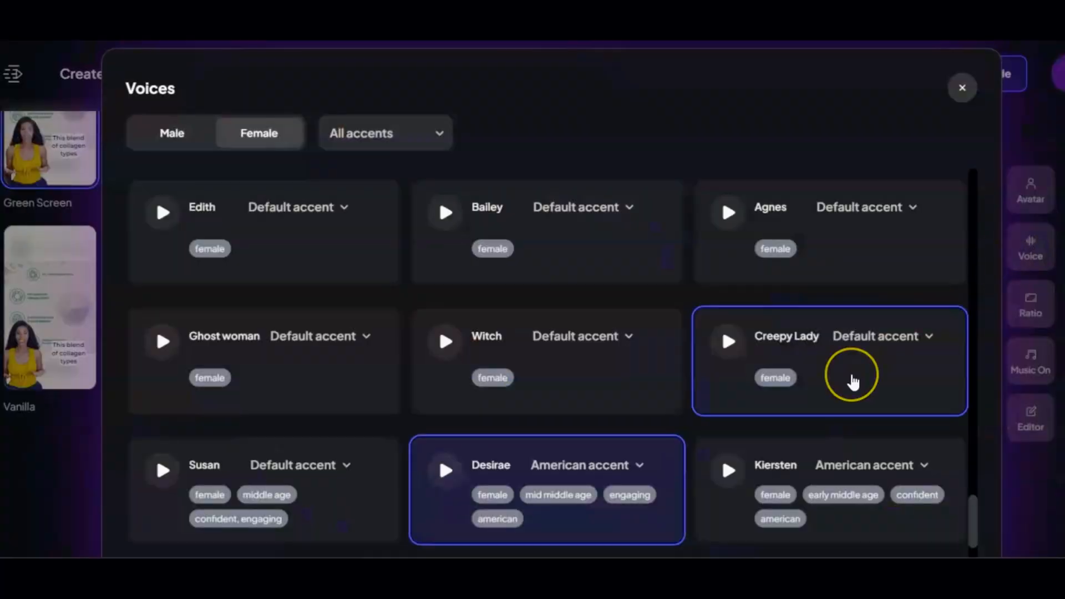
{"action": "scroll", "coordinate": [852, 379], "scroll_direction": "up", "scroll_amount": 5}
{"action": "scroll", "coordinate": [852, 382], "scroll_direction": "up", "scroll_amount": 5}
{"action": "left_click", "coordinate": [176, 142]}
{"action": "left_click", "coordinate": [233, 142]}
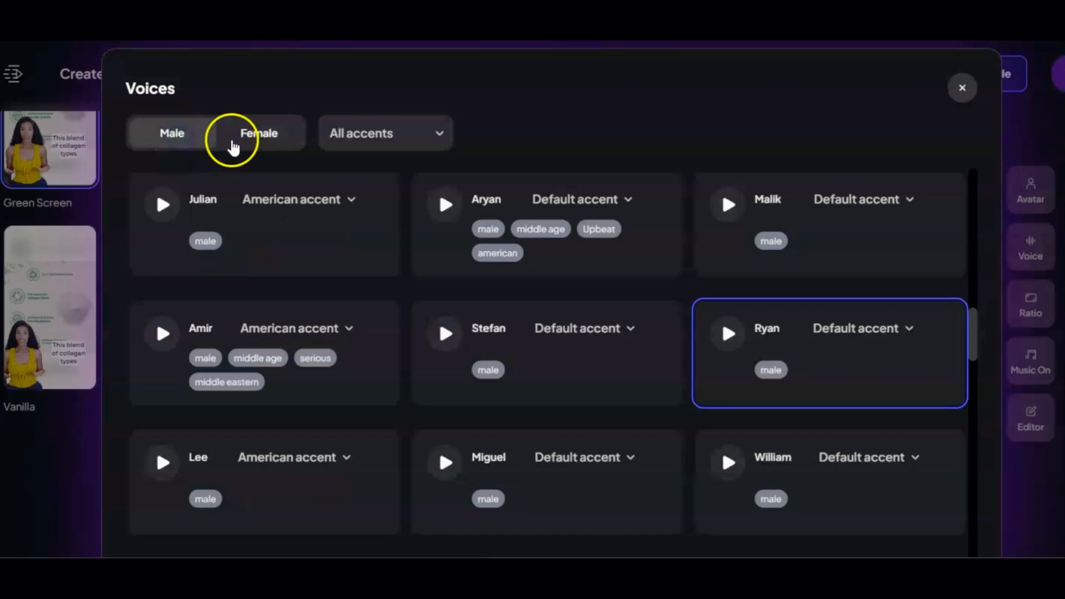
{"action": "left_click", "coordinate": [440, 135]}
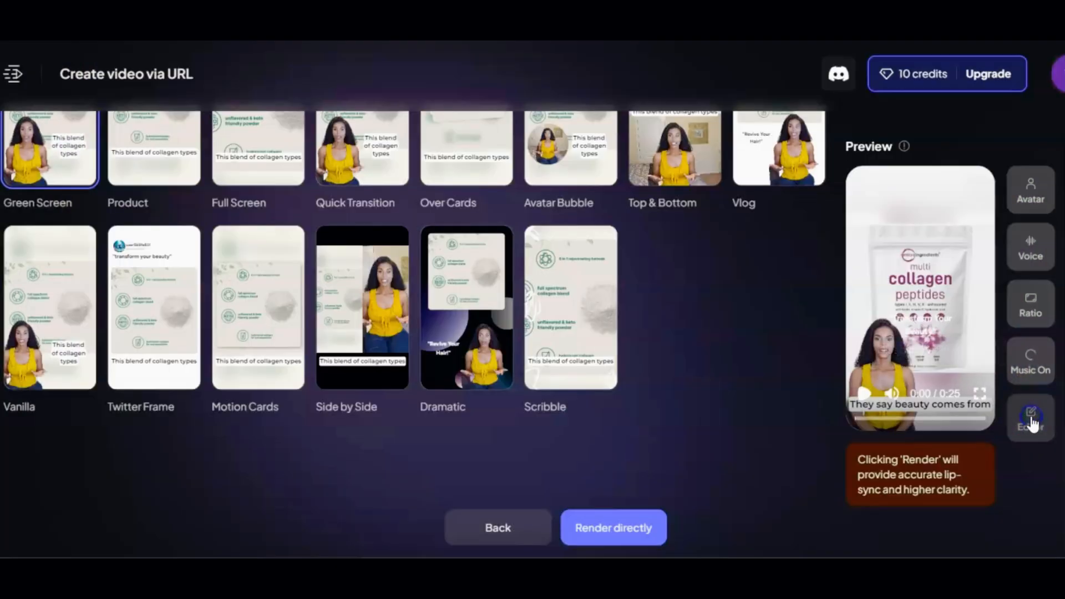
Open the video in the editor, move the playhead to about 5.8 s, and open the settings of the caption there.
{"action": "left_click", "coordinate": [1031, 422]}
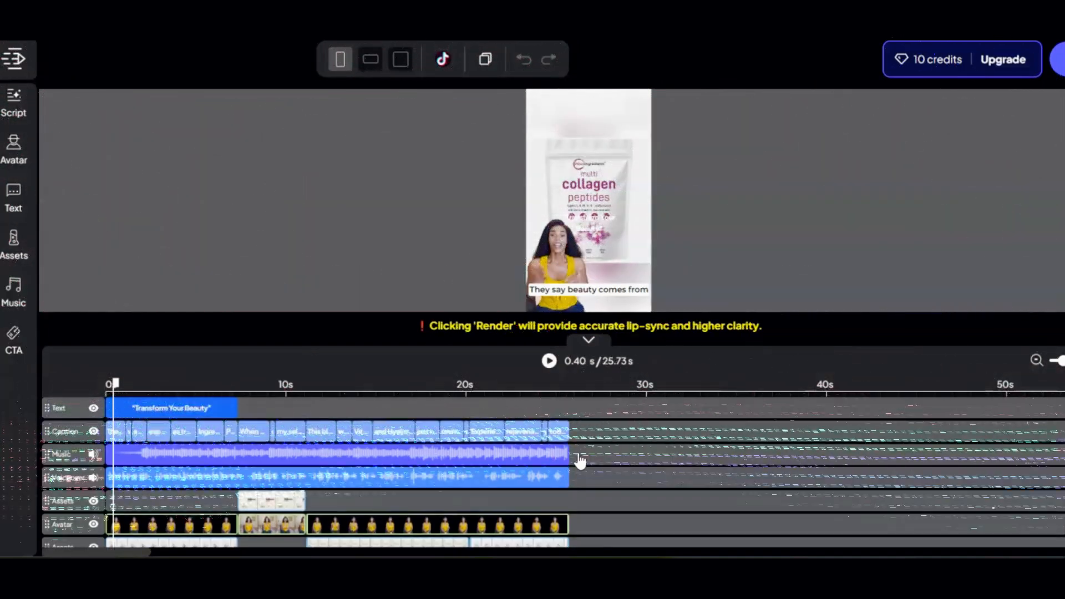
{"action": "scroll", "coordinate": [580, 461], "scroll_direction": "down", "scroll_amount": 1}
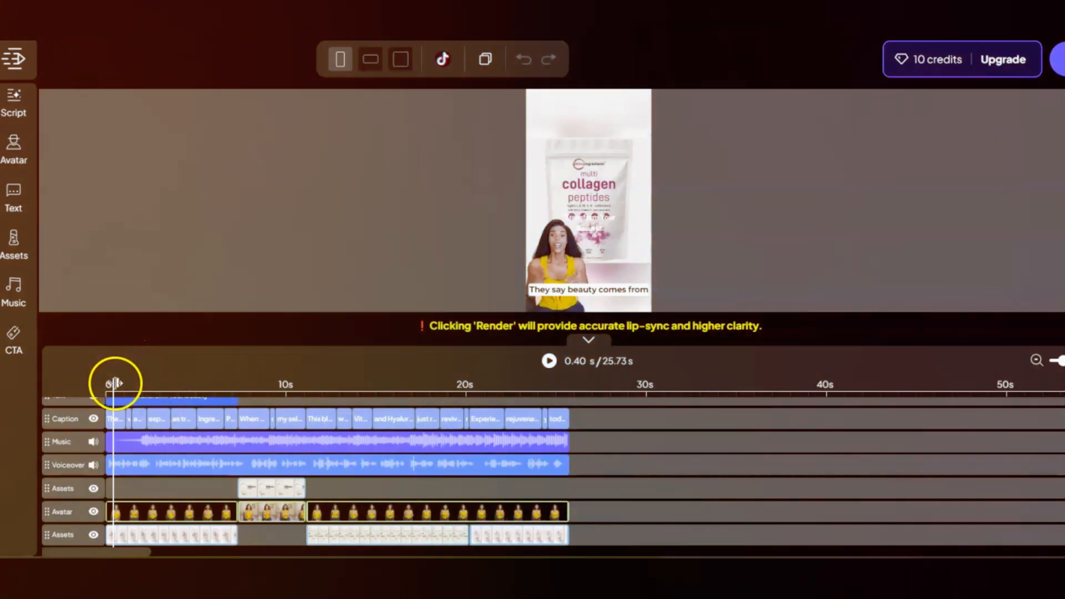
{"action": "left_click_drag", "start_coordinate": [115, 381], "coordinate": [213, 379]}
{"action": "left_click", "coordinate": [552, 288]}
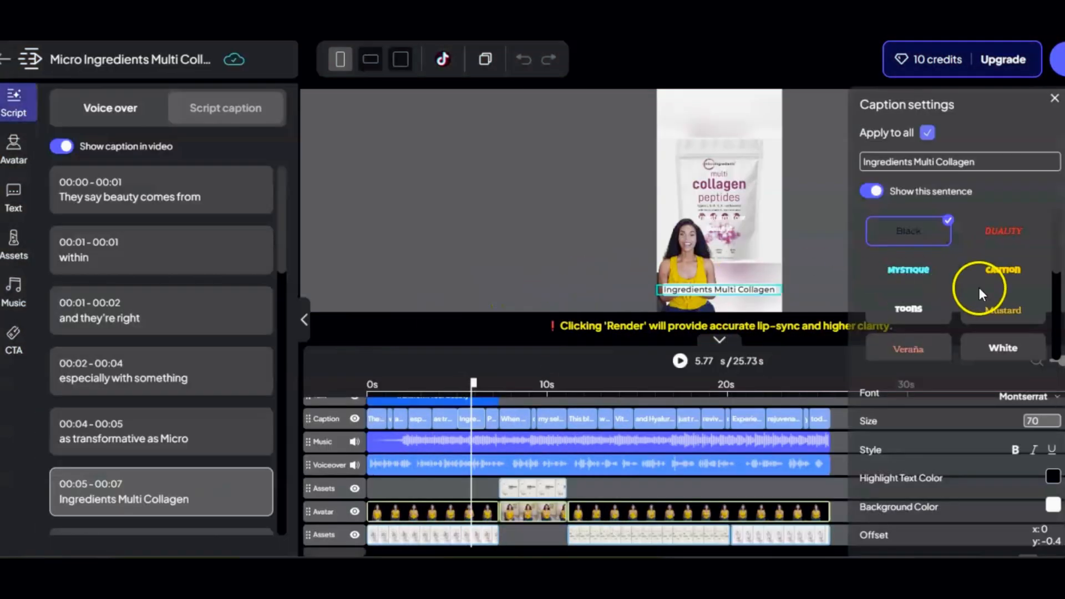
Look through the caption style presets and view the captions "and they're right" and "especially with something".
{"action": "scroll", "coordinate": [980, 288], "scroll_direction": "down", "scroll_amount": 3}
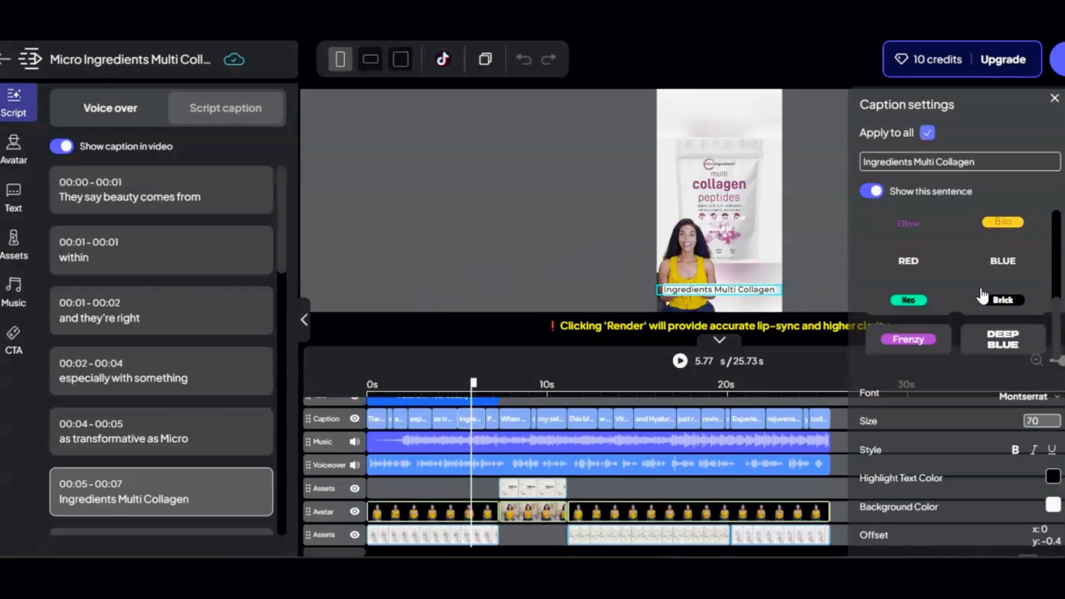
{"action": "scroll", "coordinate": [982, 296], "scroll_direction": "up", "scroll_amount": 1}
{"action": "scroll", "coordinate": [982, 295], "scroll_direction": "down", "scroll_amount": 1}
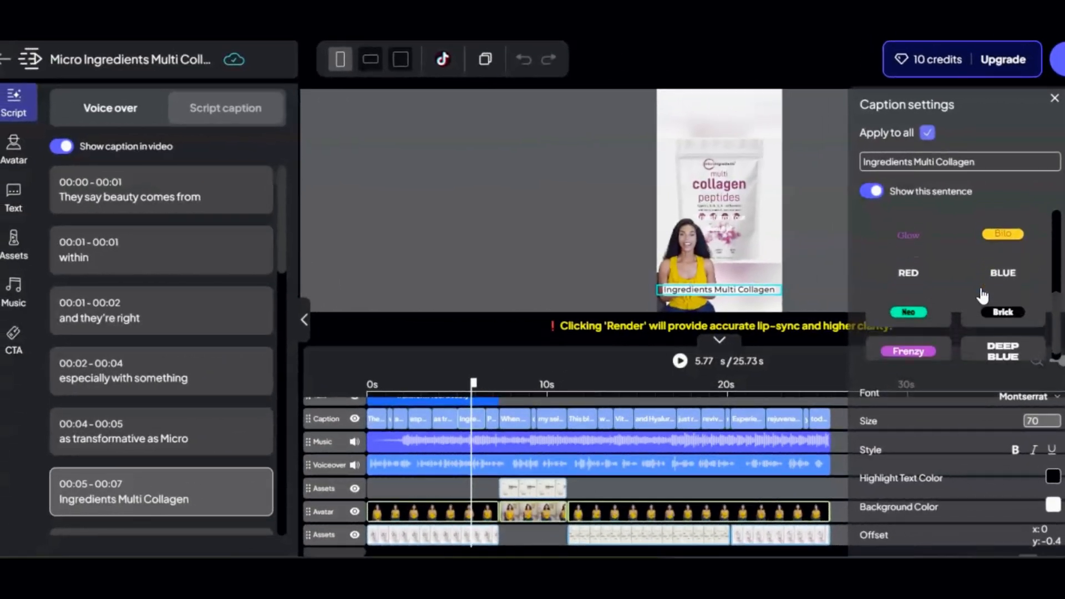
{"action": "scroll", "coordinate": [980, 291], "scroll_direction": "up", "scroll_amount": 3}
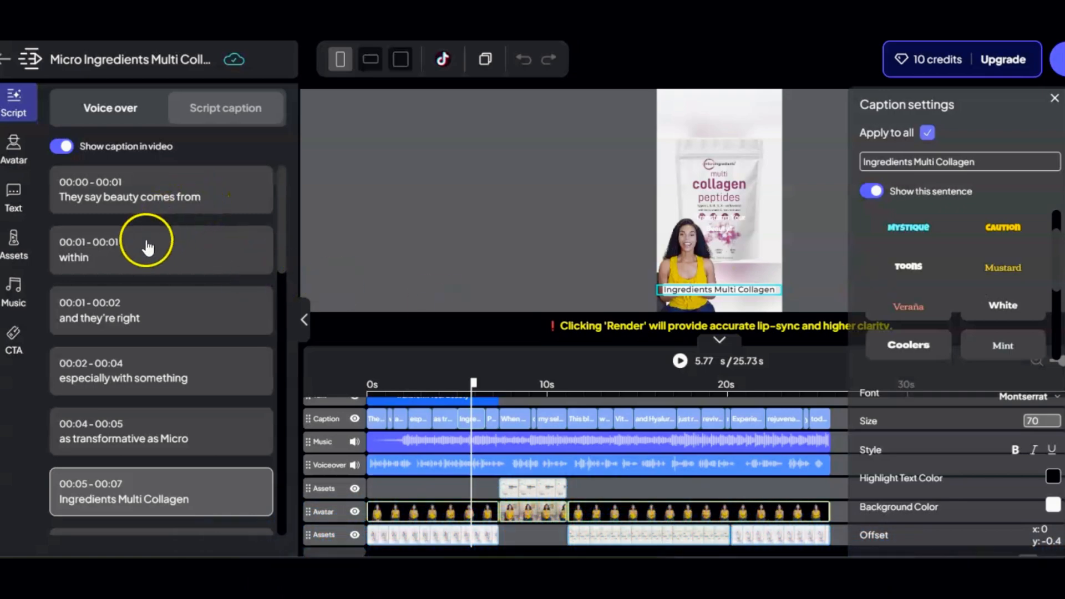
{"action": "left_click", "coordinate": [149, 320]}
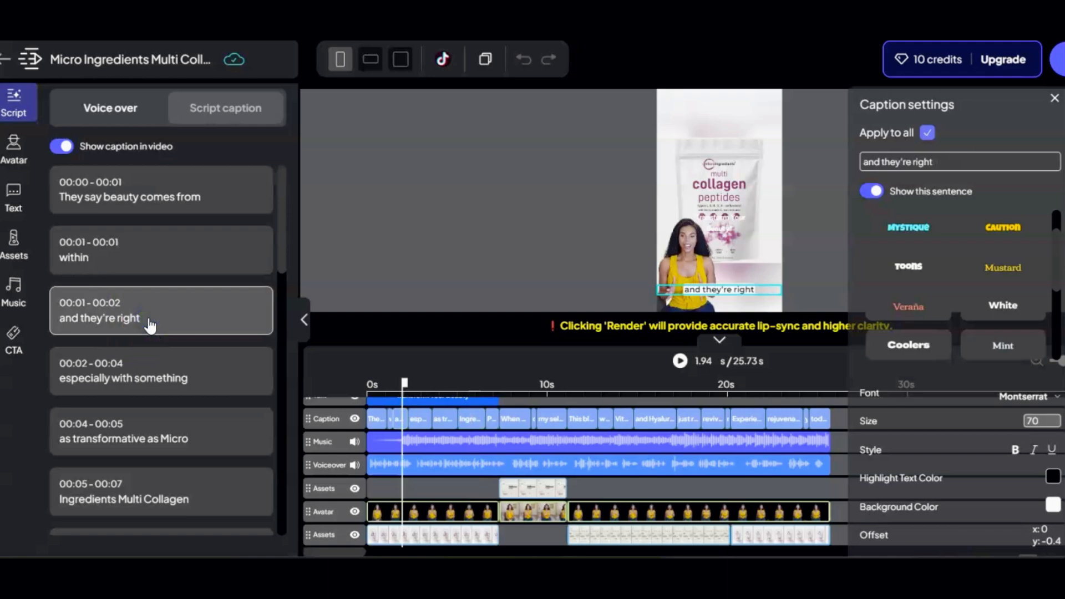
{"action": "left_click", "coordinate": [137, 379]}
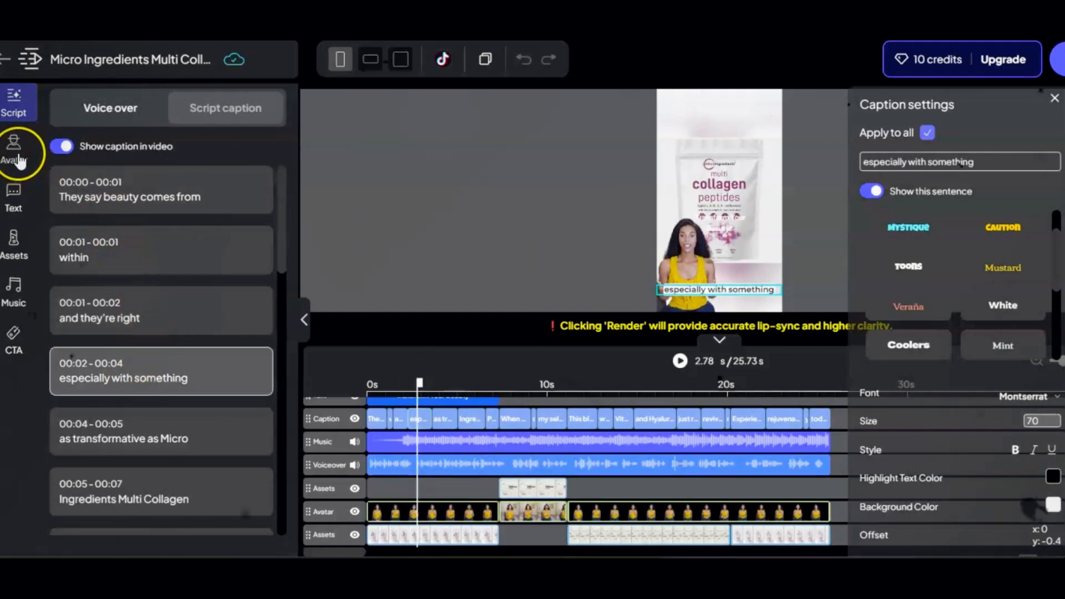
Look through the media library and avatar emotion clips in the assets, and the trending tracks in the online music library.
{"action": "left_click", "coordinate": [22, 250]}
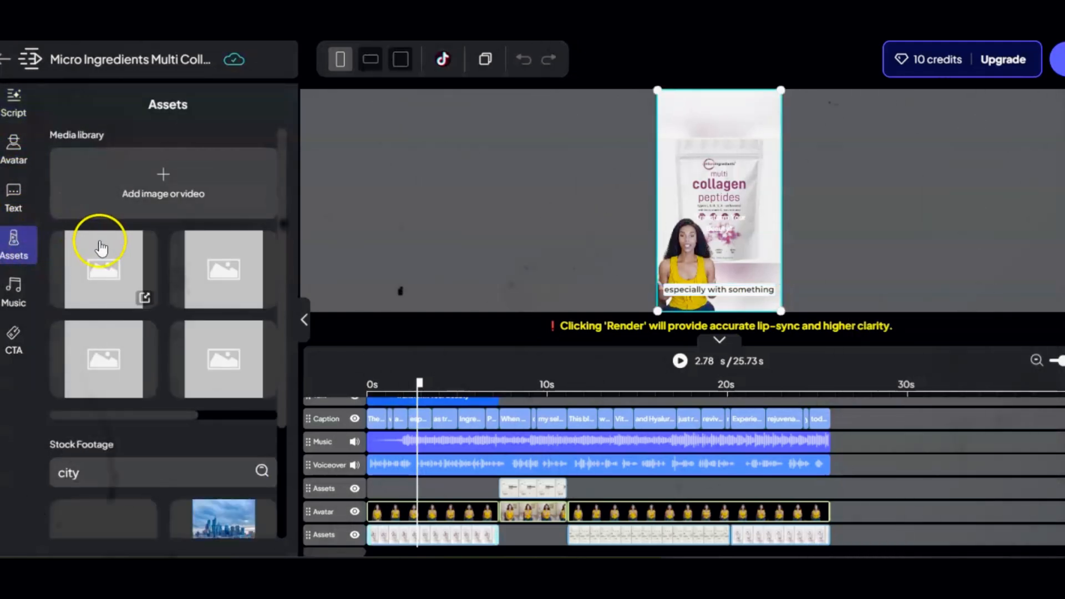
{"action": "scroll", "coordinate": [186, 298], "scroll_direction": "down", "scroll_amount": 3}
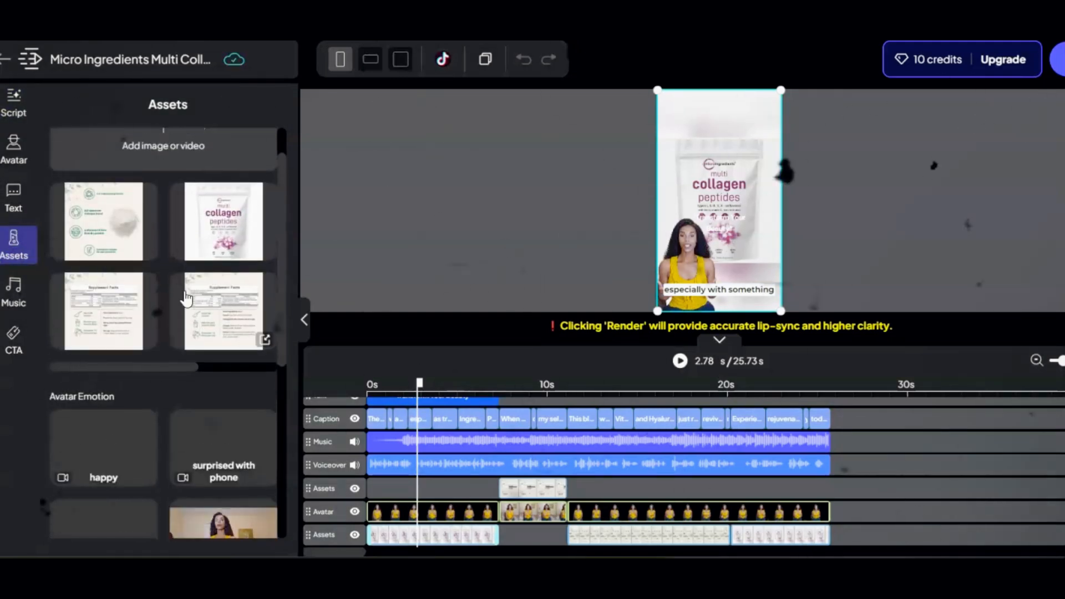
{"action": "scroll", "coordinate": [184, 291], "scroll_direction": "down", "scroll_amount": 3}
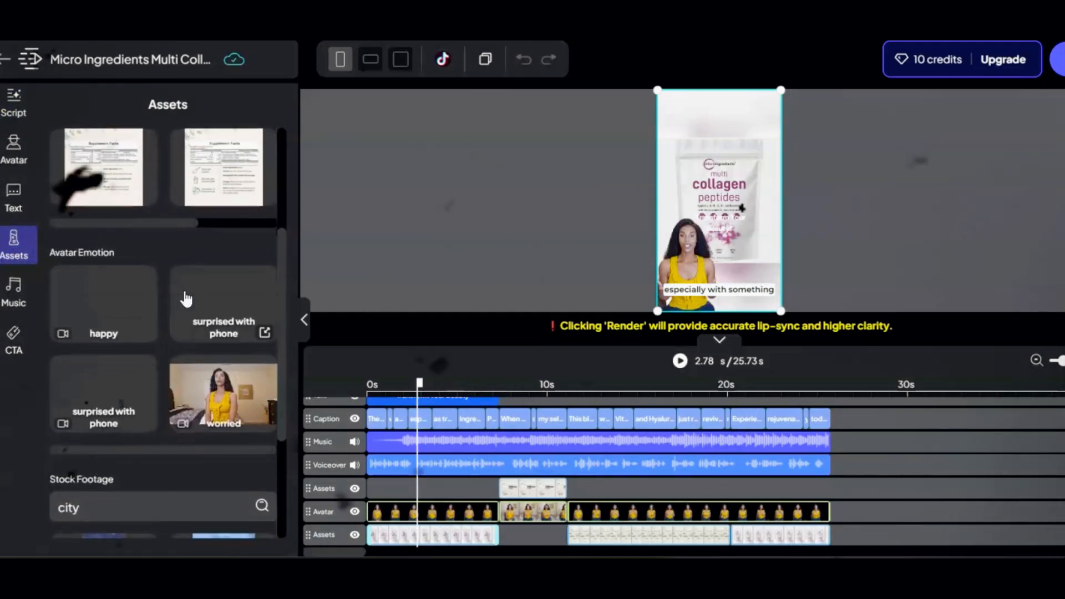
{"action": "left_click", "coordinate": [16, 294]}
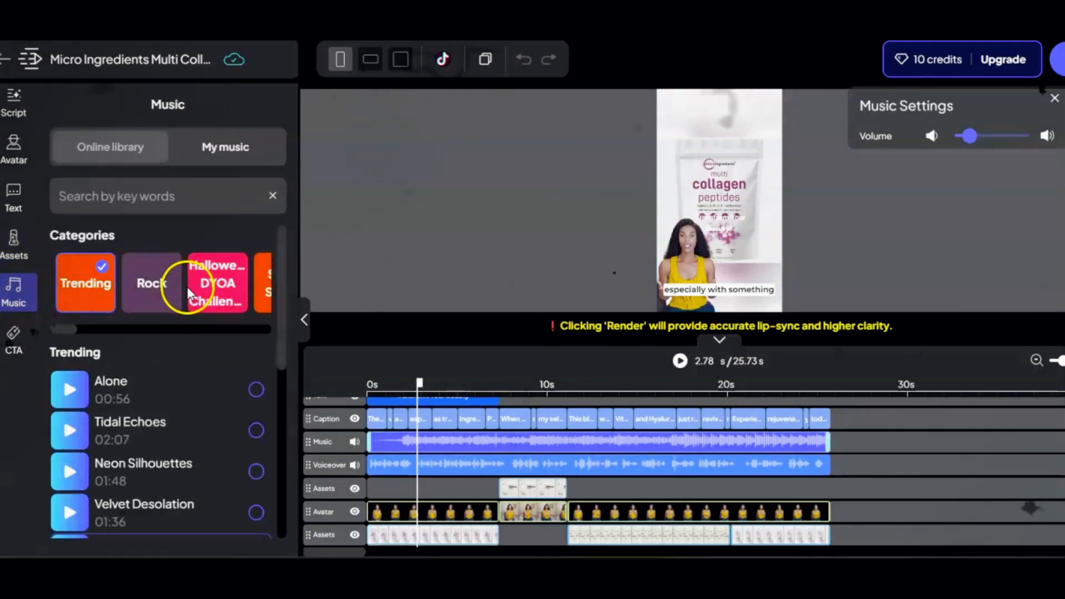
{"action": "scroll", "coordinate": [195, 433], "scroll_direction": "down", "scroll_amount": 5}
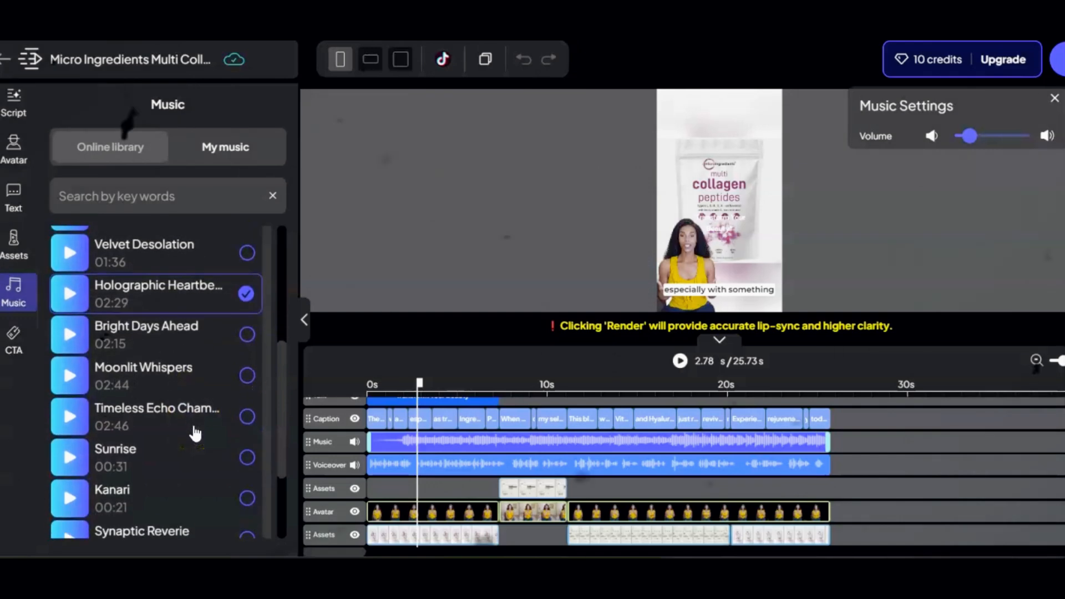
{"action": "scroll", "coordinate": [195, 432], "scroll_direction": "up", "scroll_amount": 5}
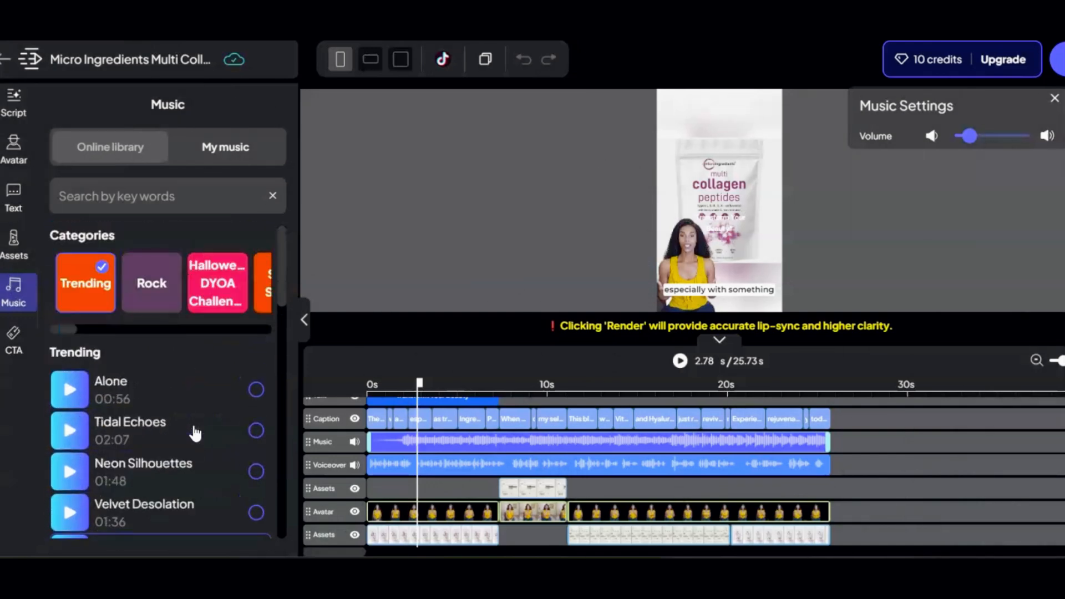
{"action": "left_click", "coordinate": [15, 105]}
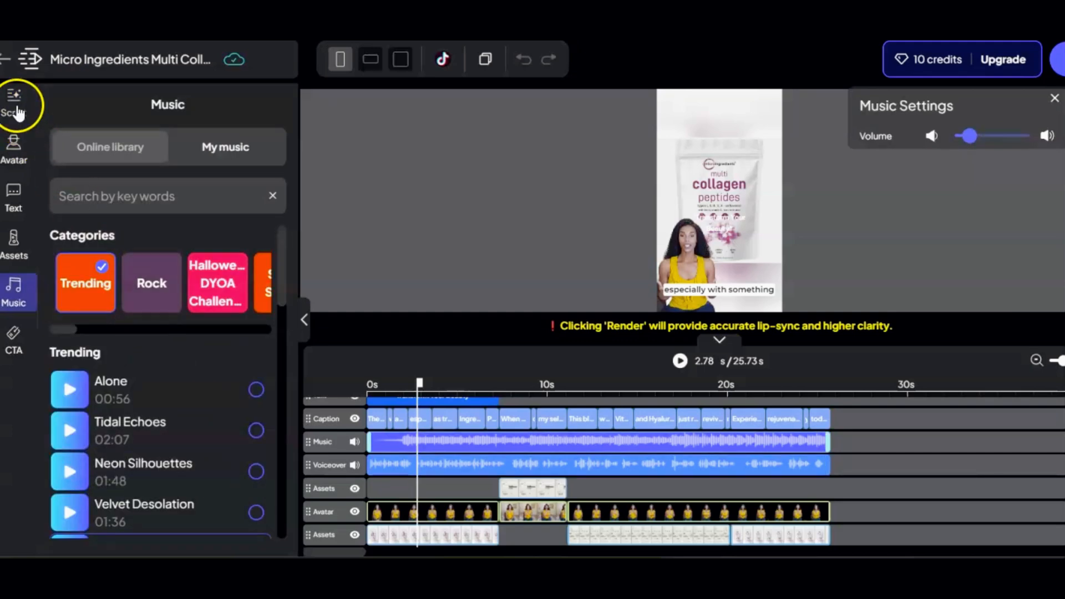
{"action": "left_click", "coordinate": [17, 108]}
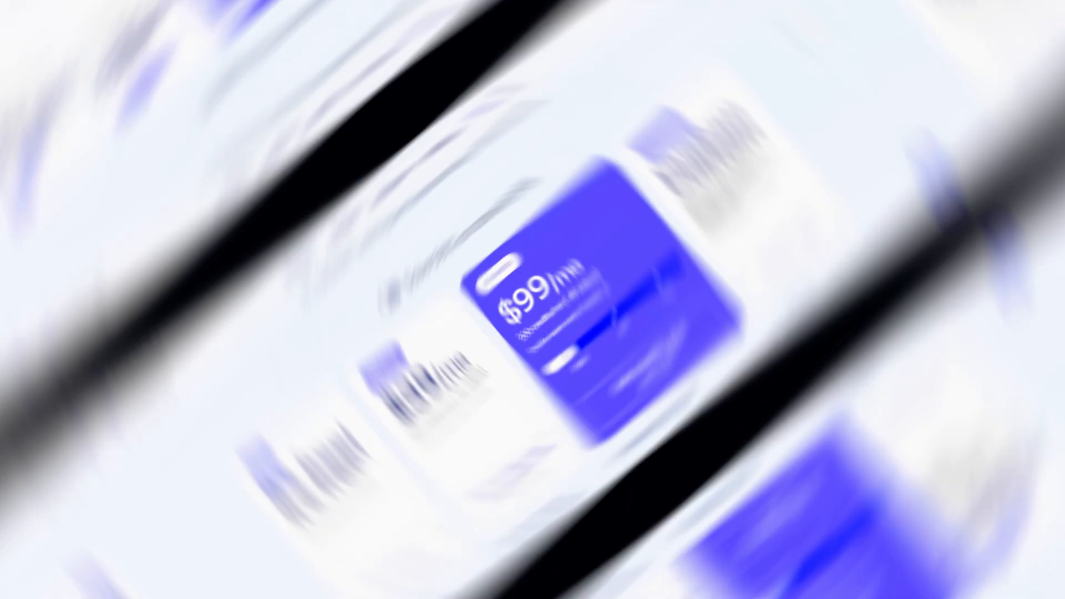
Examine the prices, credits and included features of the plans on Creatify's pricing page.
{"action": "scroll", "coordinate": [1040, 261], "scroll_direction": "up", "scroll_amount": 1}
{"action": "scroll", "coordinate": [1040, 262], "scroll_direction": "up", "scroll_amount": 2}
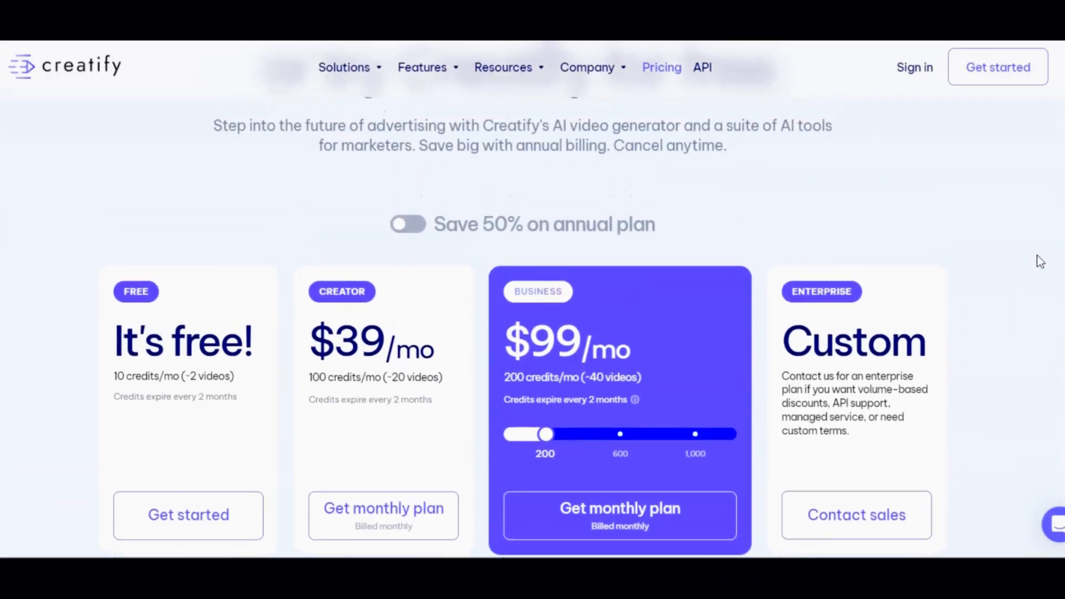
{"action": "scroll", "coordinate": [1040, 261], "scroll_direction": "up", "scroll_amount": 1}
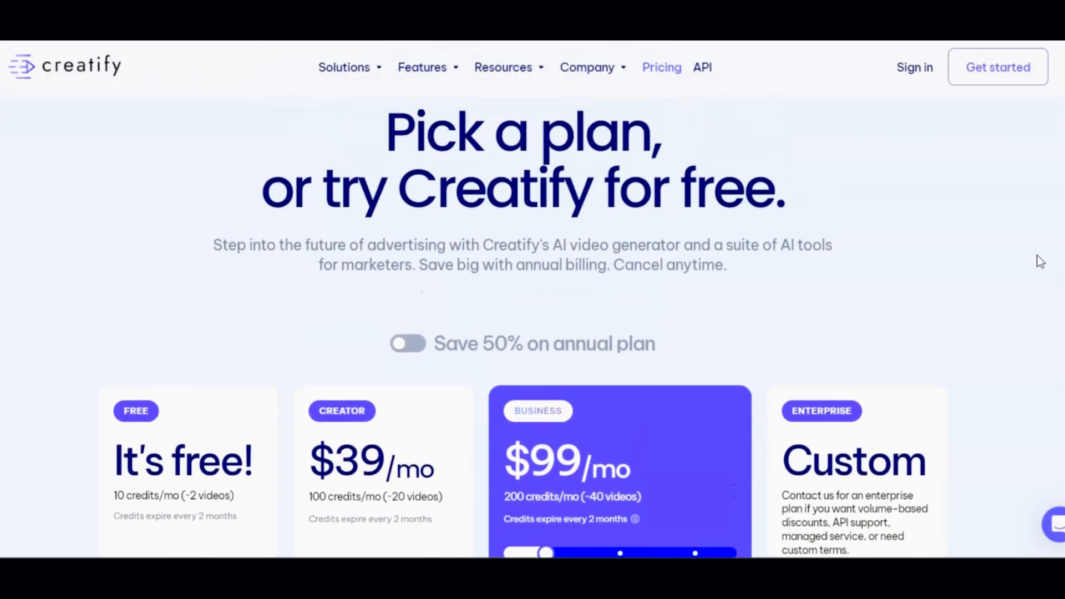
{"action": "scroll", "coordinate": [1040, 262], "scroll_direction": "down", "scroll_amount": 8}
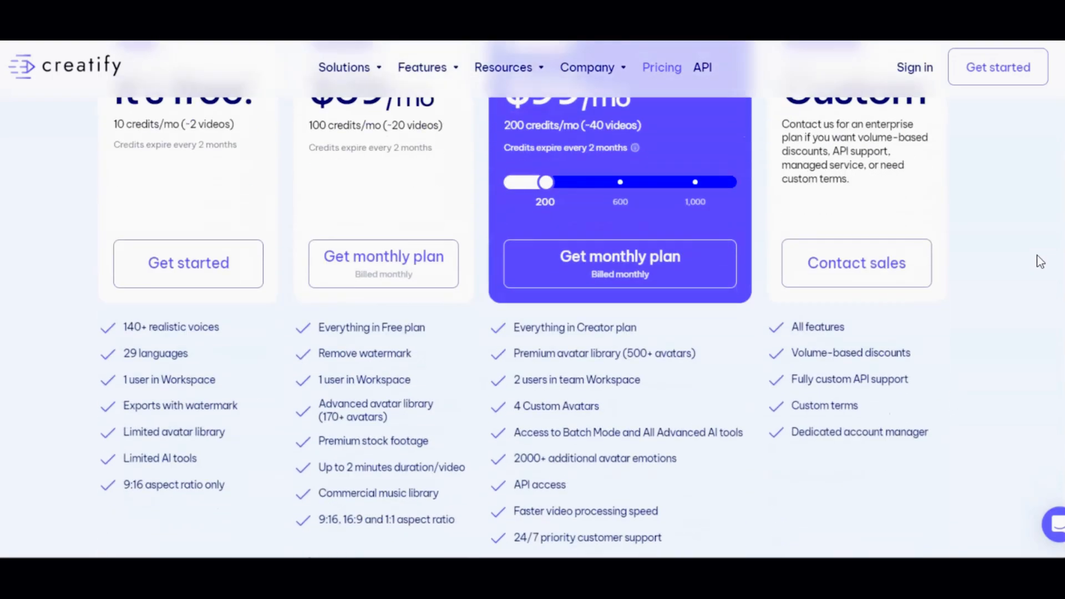
{"action": "scroll", "coordinate": [1041, 262], "scroll_direction": "up", "scroll_amount": 4}
{"action": "scroll", "coordinate": [1041, 261], "scroll_direction": "up", "scroll_amount": 4}
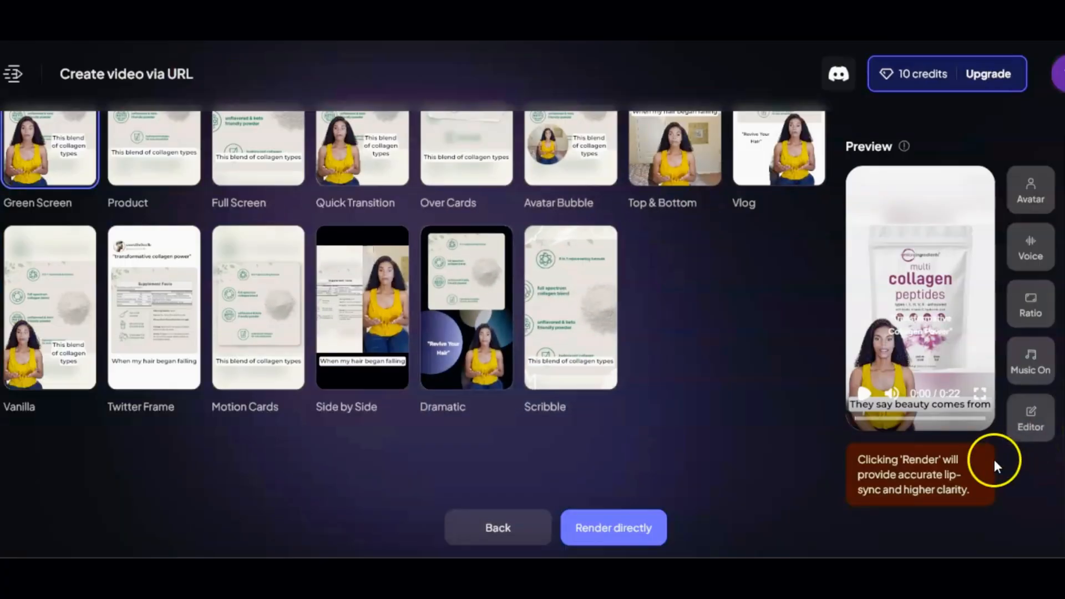
Render the collagen video directly with the Green Screen visual style.
{"action": "left_click", "coordinate": [609, 528]}
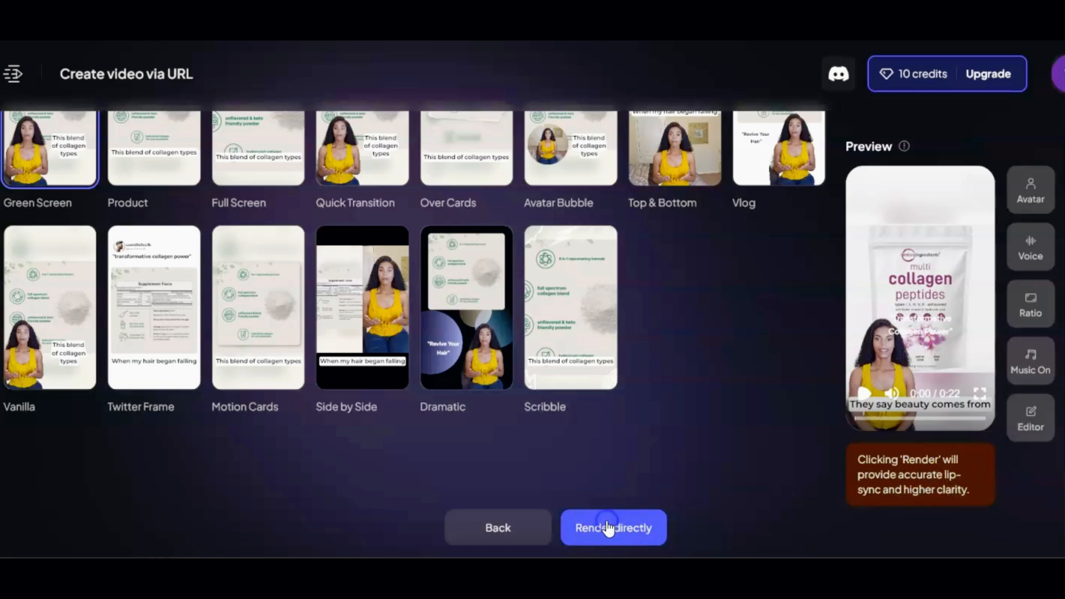